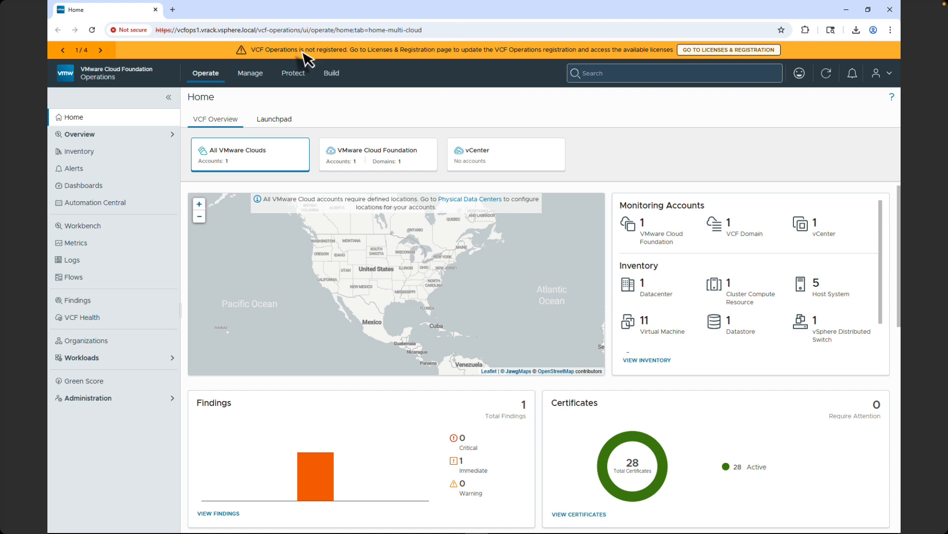
- Open Manage > Licensing > Licenses & Registration and review the hosts' and vCenter's evaluation license status
click(259, 72)
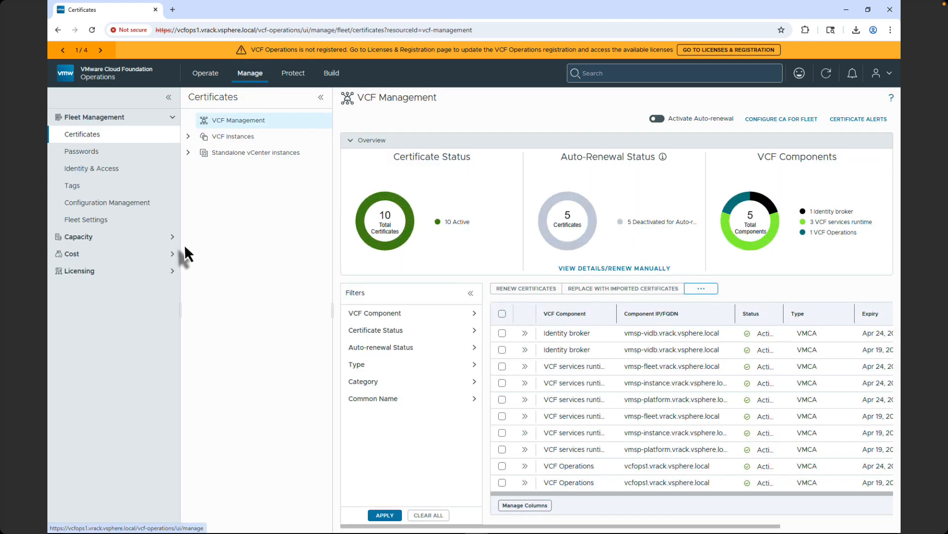
click(168, 268)
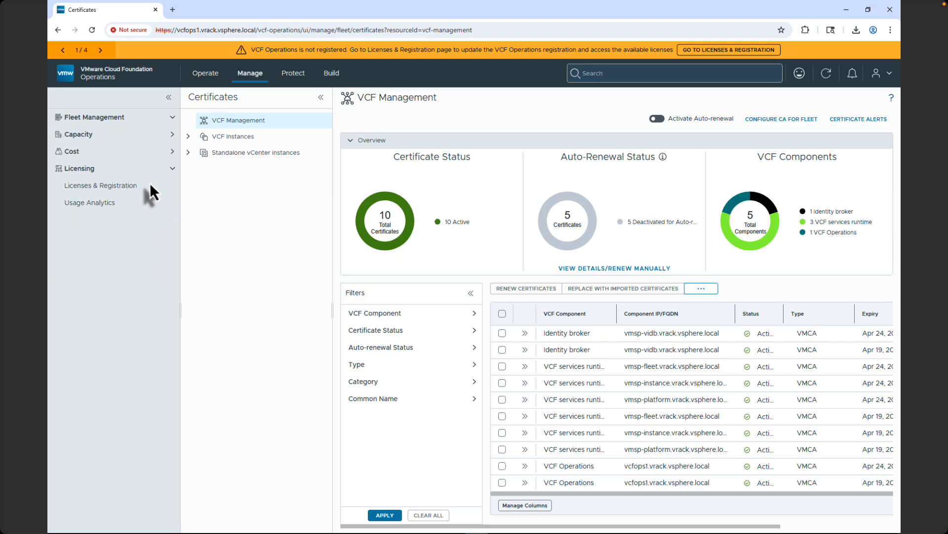
click(128, 185)
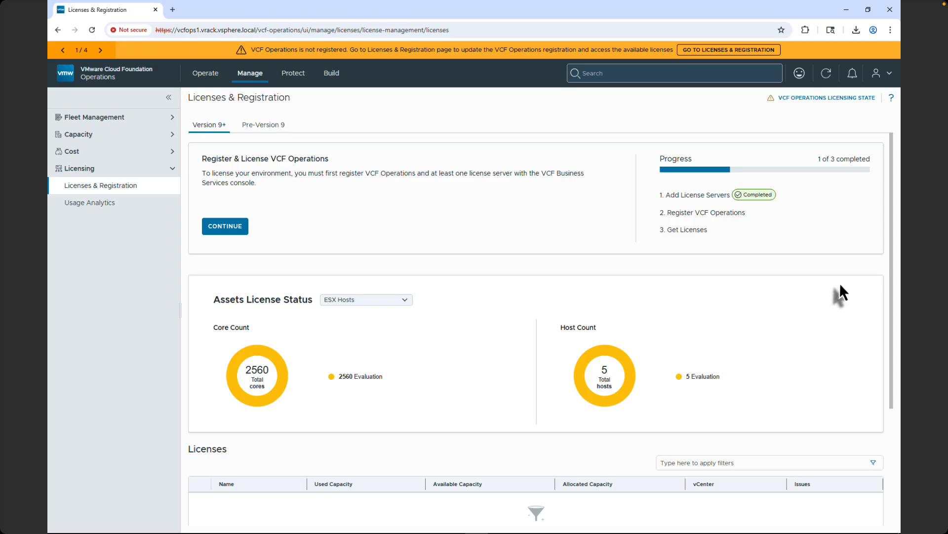
scroll(890, 288, down, 4)
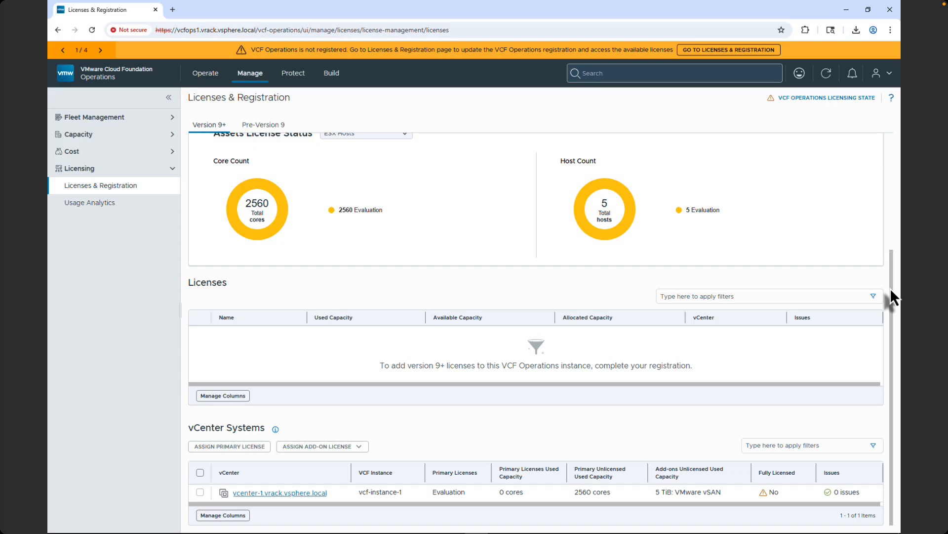
scroll(891, 287, up, 4)
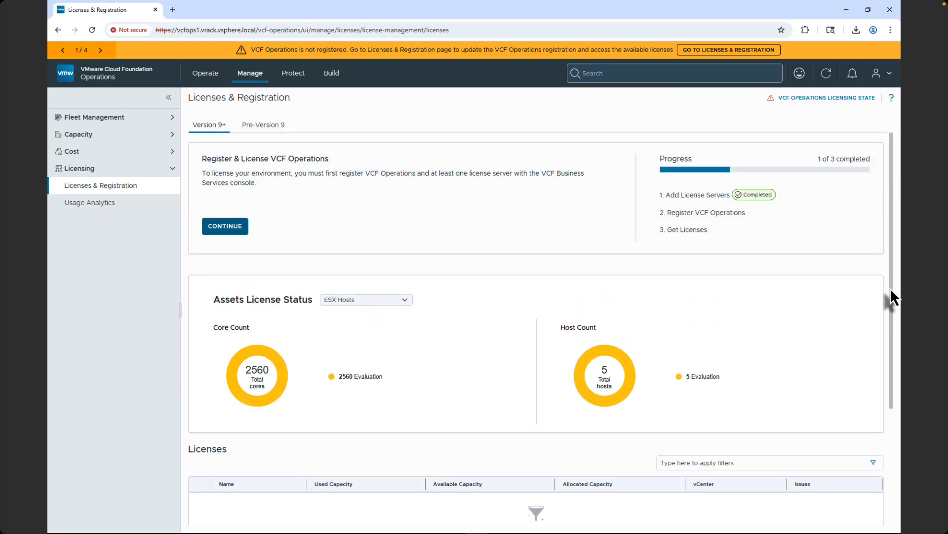
- Confirm the existing license server and keep Connected as the registration connection mode
click(240, 229)
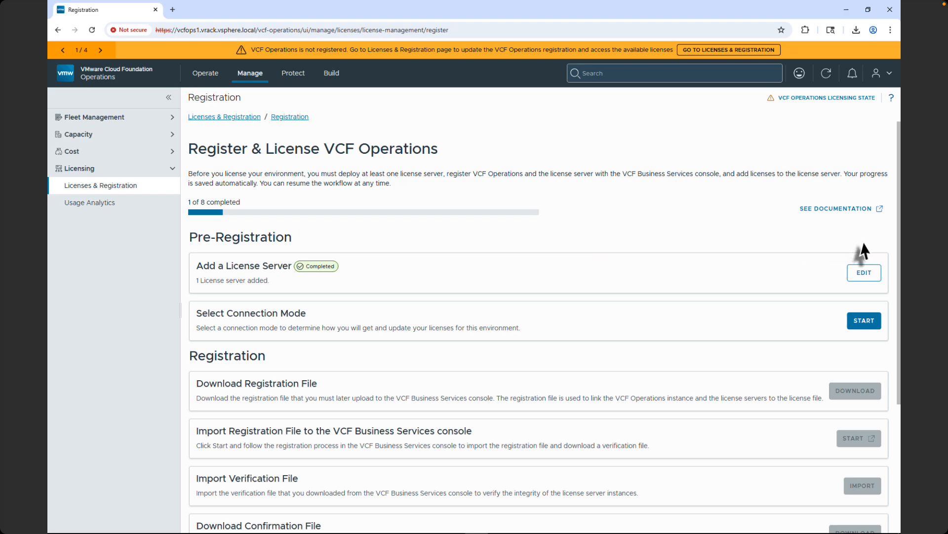
click(864, 273)
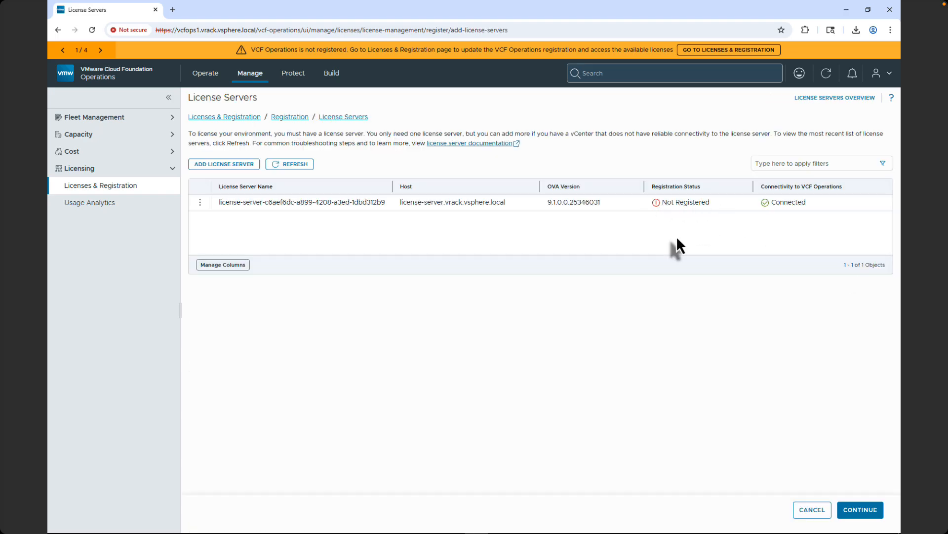
click(854, 506)
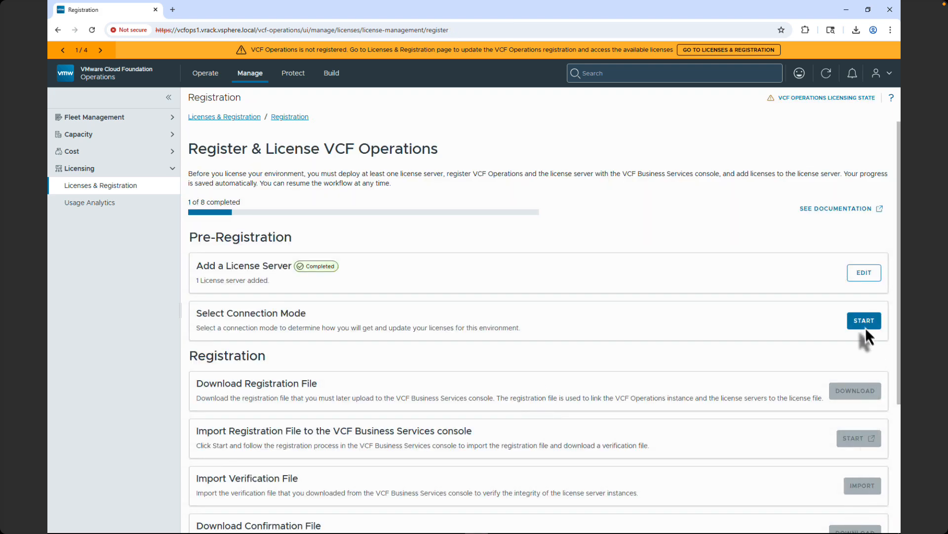
click(861, 320)
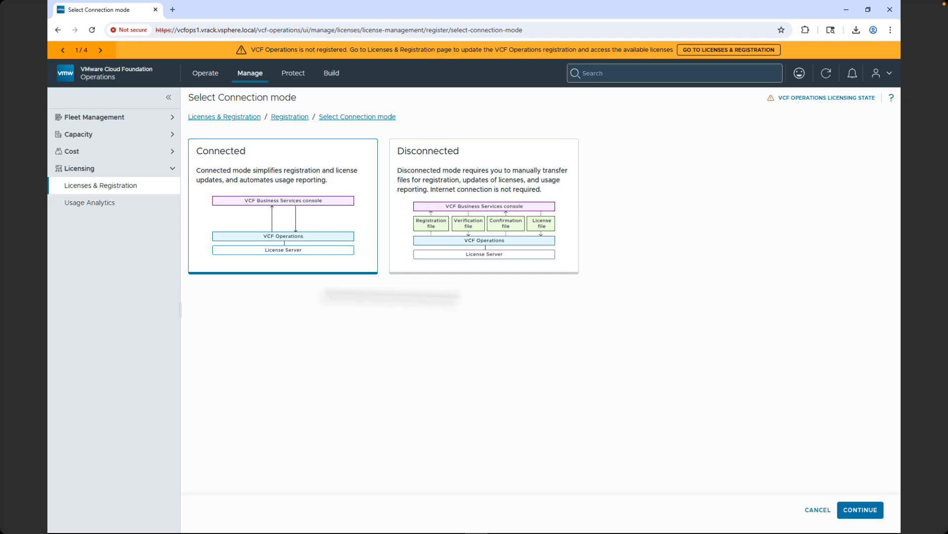
click(860, 510)
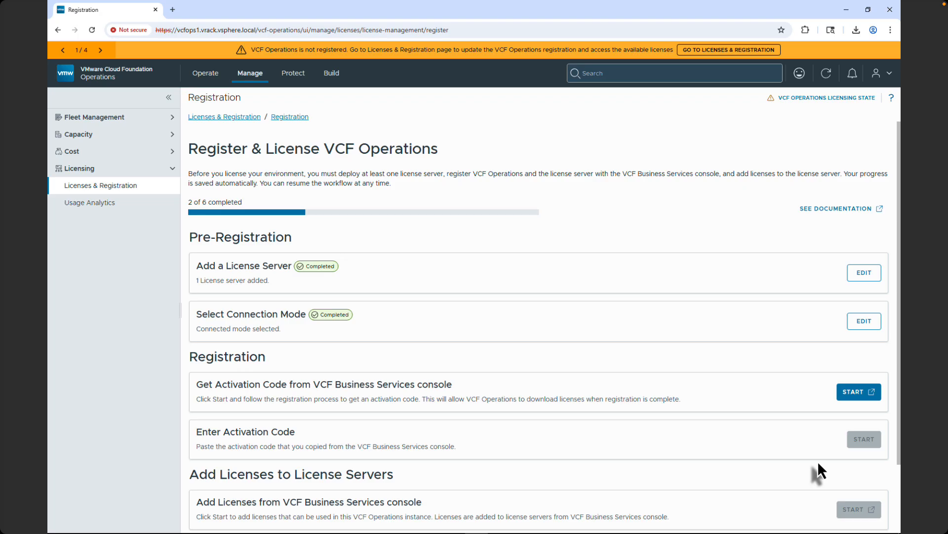
- Sign in to Broadcom with the account username and password, verifying identity via an emailed security code
click(858, 391)
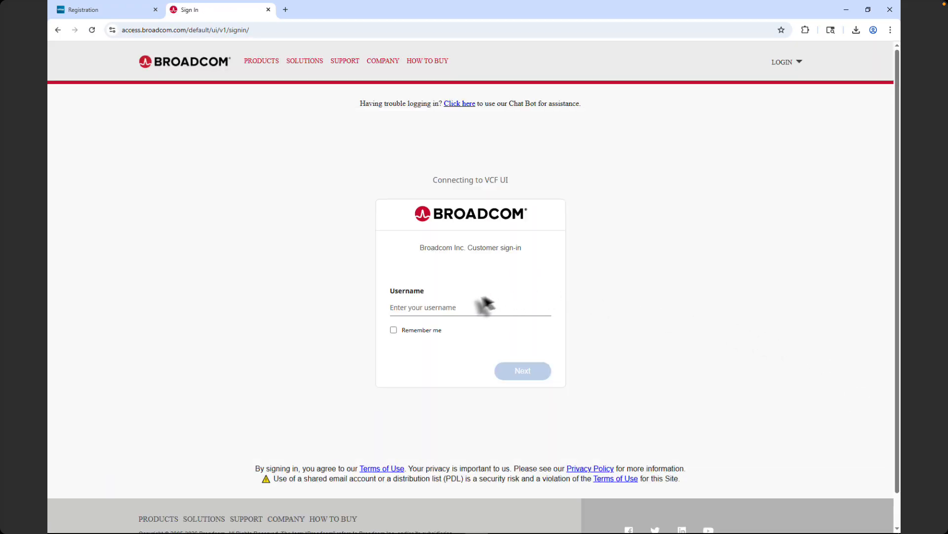
click(441, 309)
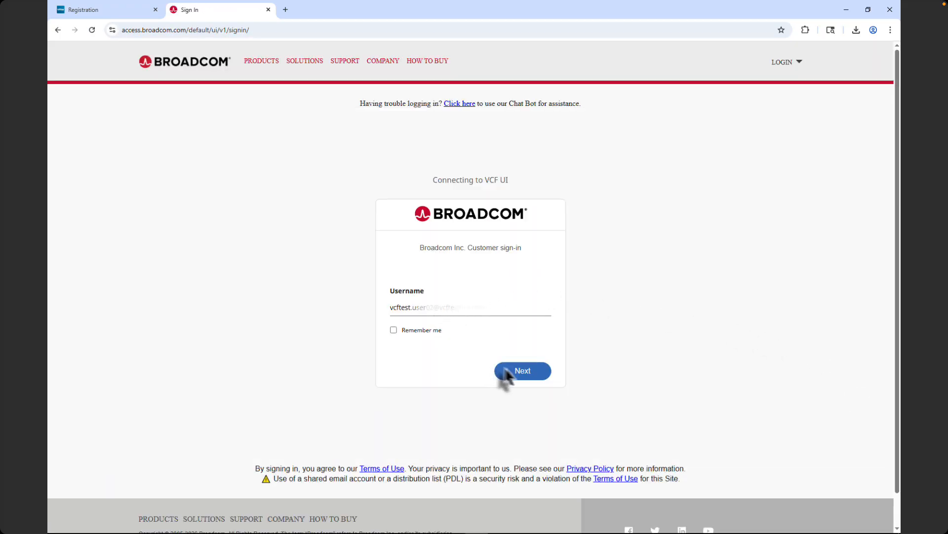
click(514, 375)
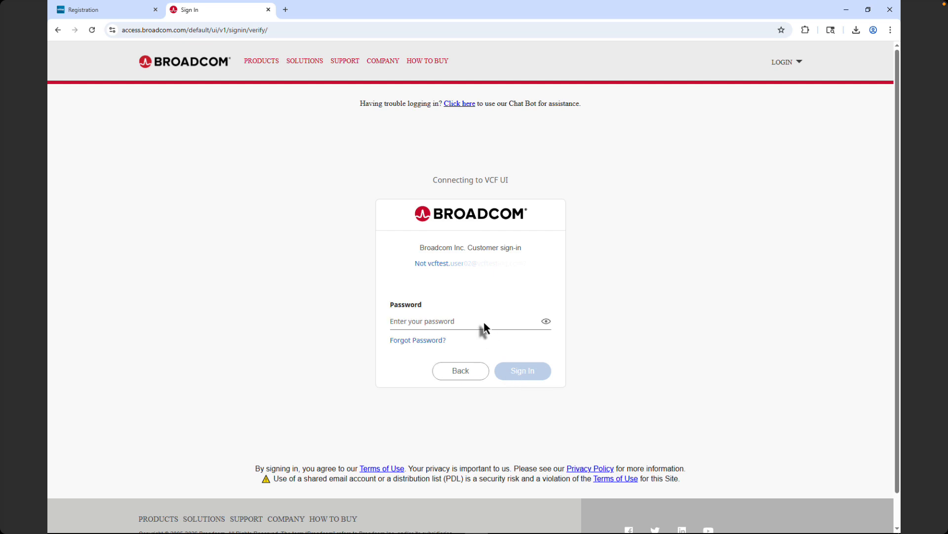
click(484, 323)
key(ctrl+v)
click(529, 375)
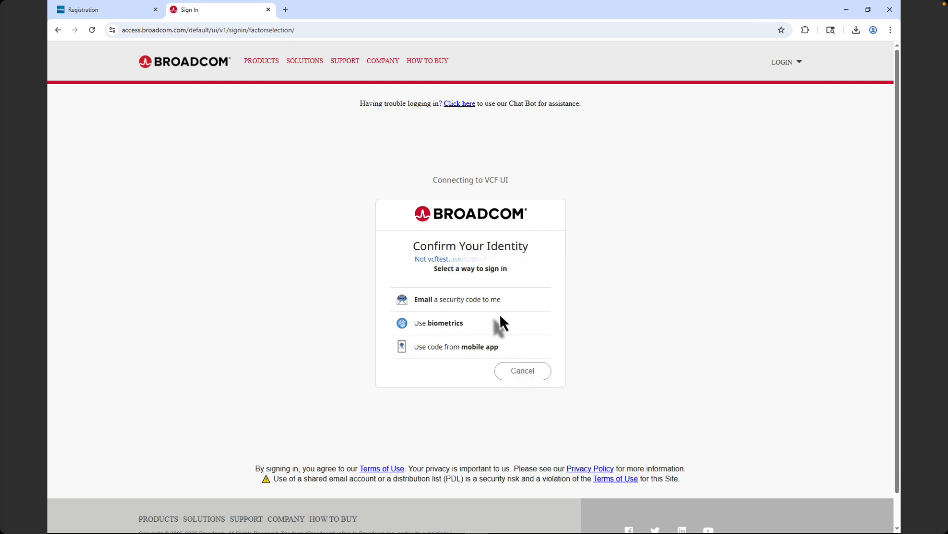
click(496, 303)
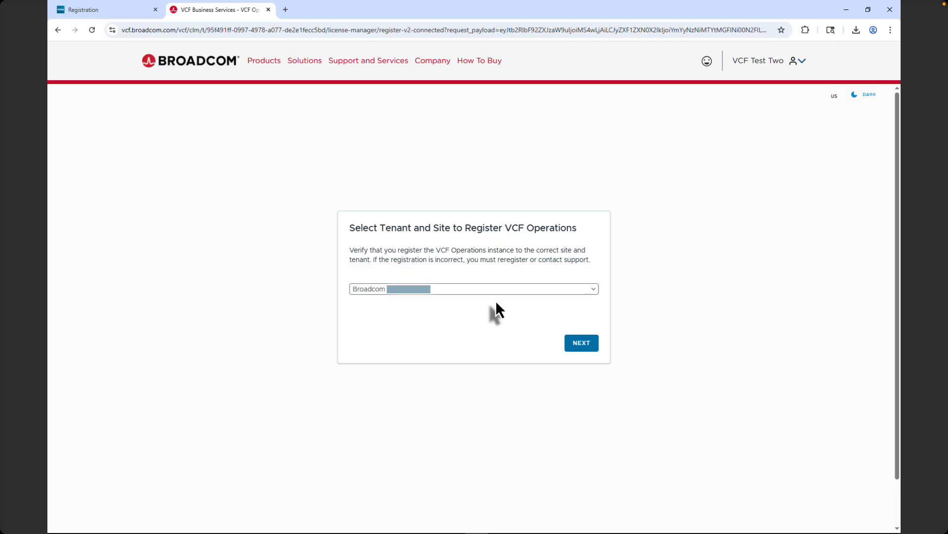
- Confirm the tenant and site and save the display name 'vcfops1 demo'
click(578, 343)
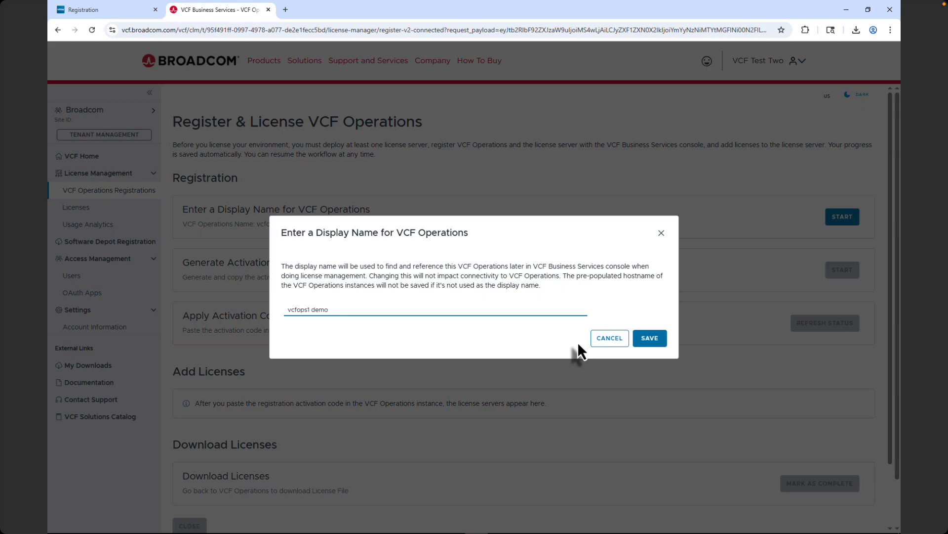
click(533, 312)
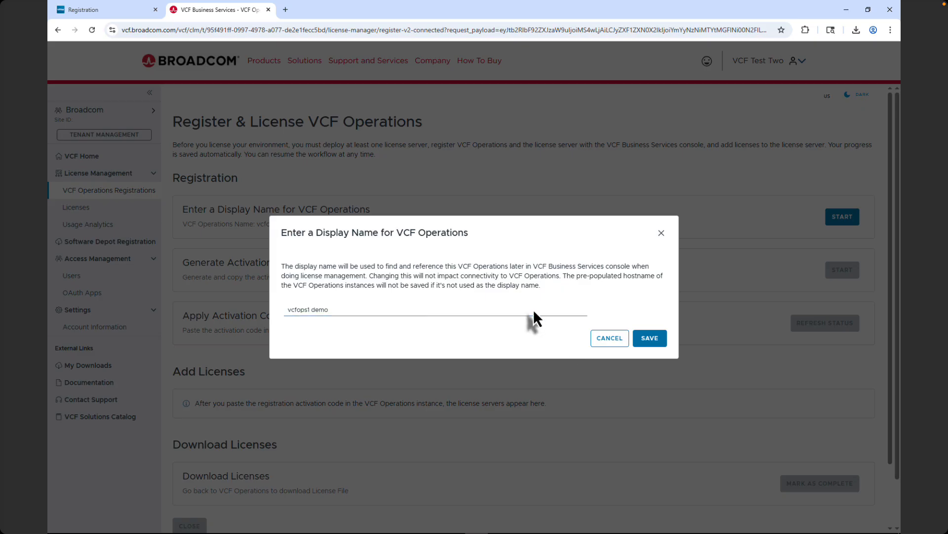
click(646, 346)
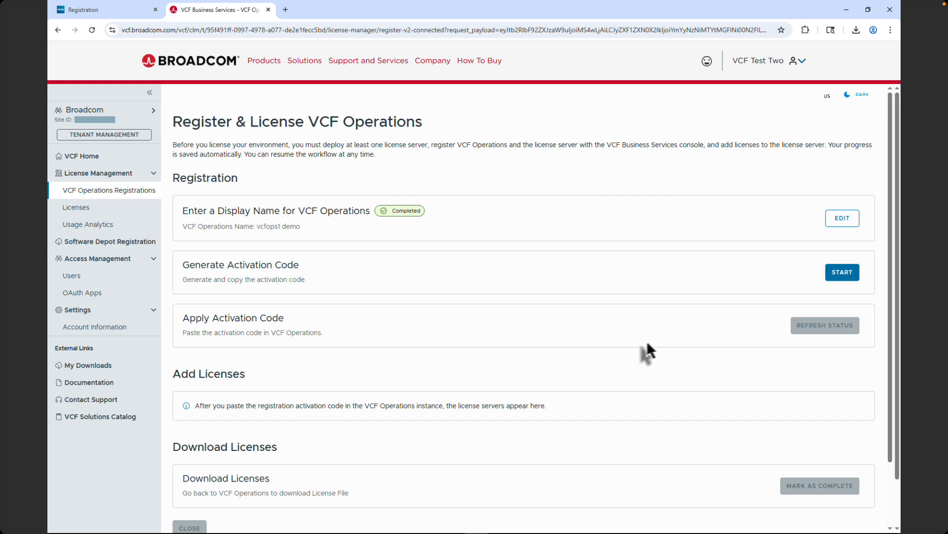
- Generate the activation code and copy it to the clipboard
click(841, 270)
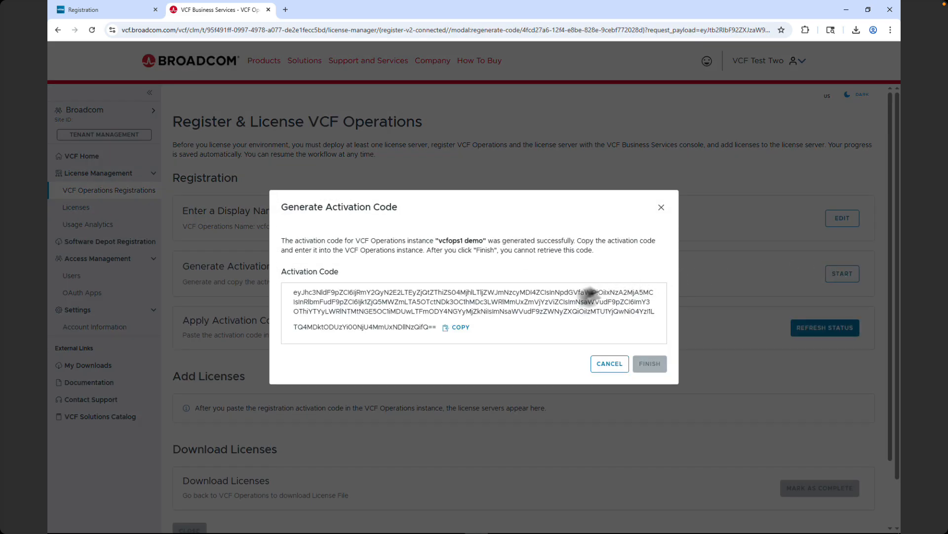
click(461, 327)
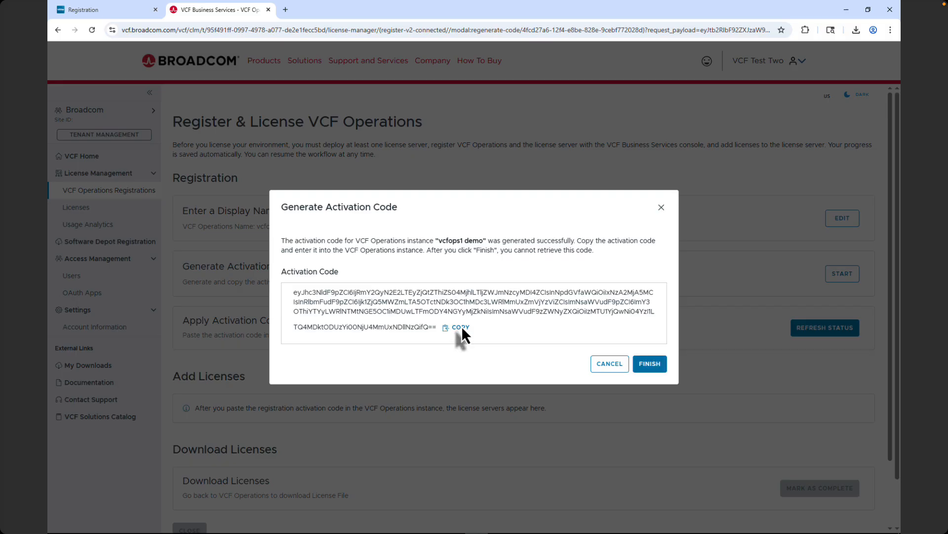
click(651, 364)
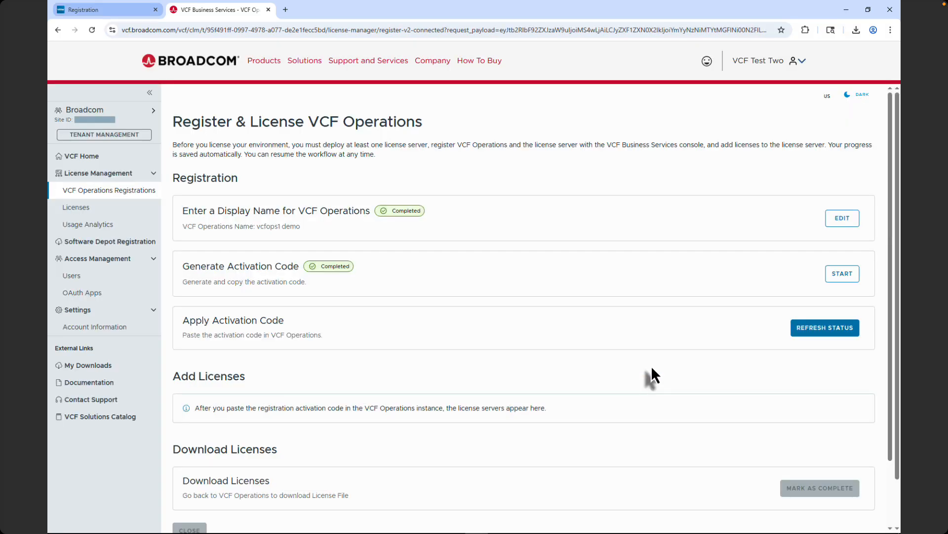
- Paste the copied activation code into VCF Operations and activate it
click(122, 14)
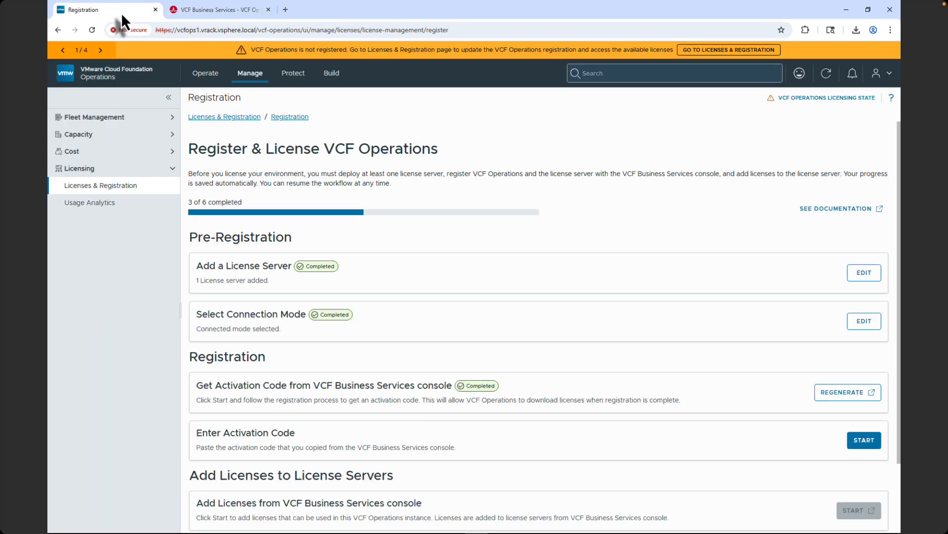
click(862, 440)
click(637, 298)
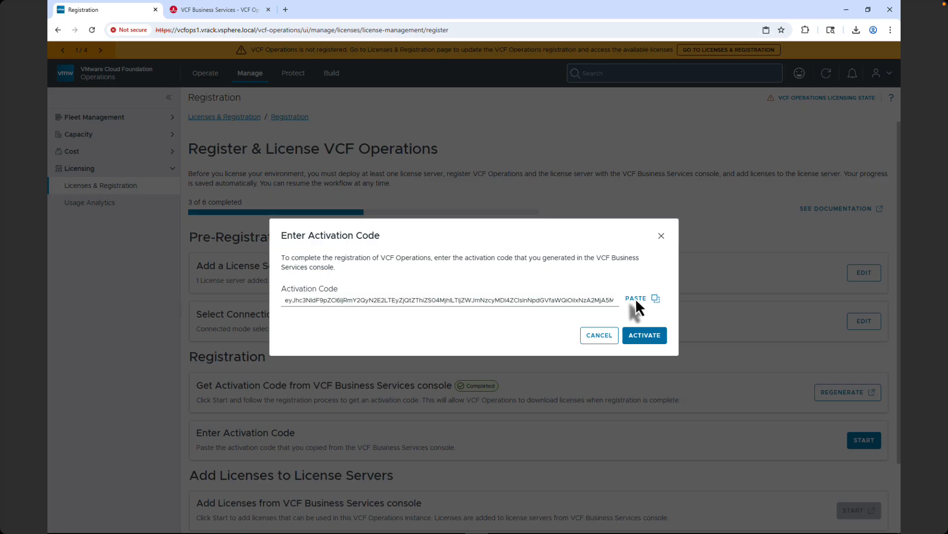
click(644, 334)
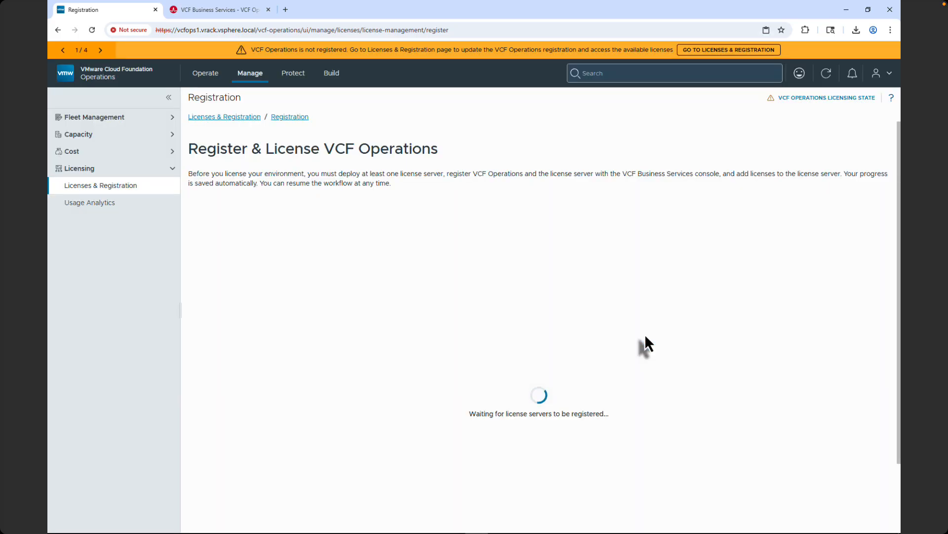
scroll(646, 337, down, 1)
scroll(644, 333, down, 1)
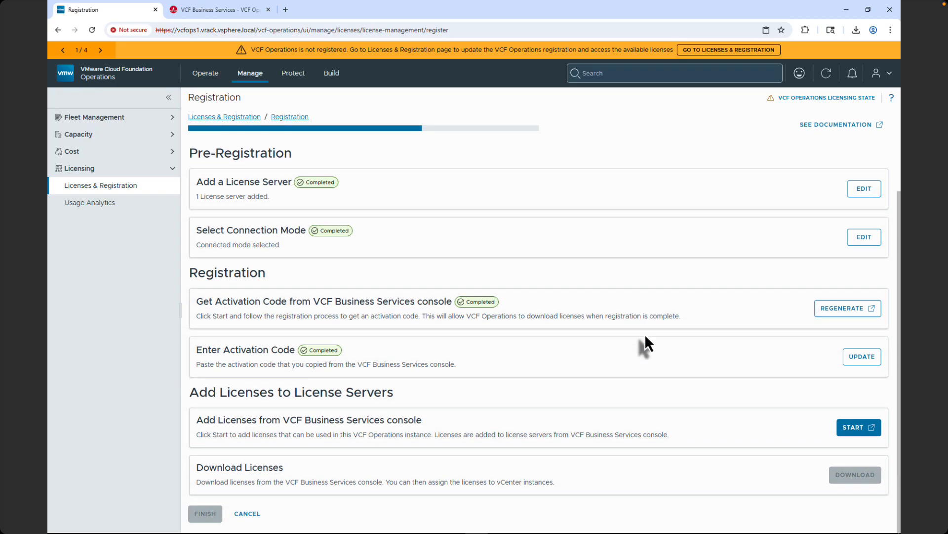
- Start adding licenses from the Business Services console to the license server
click(862, 427)
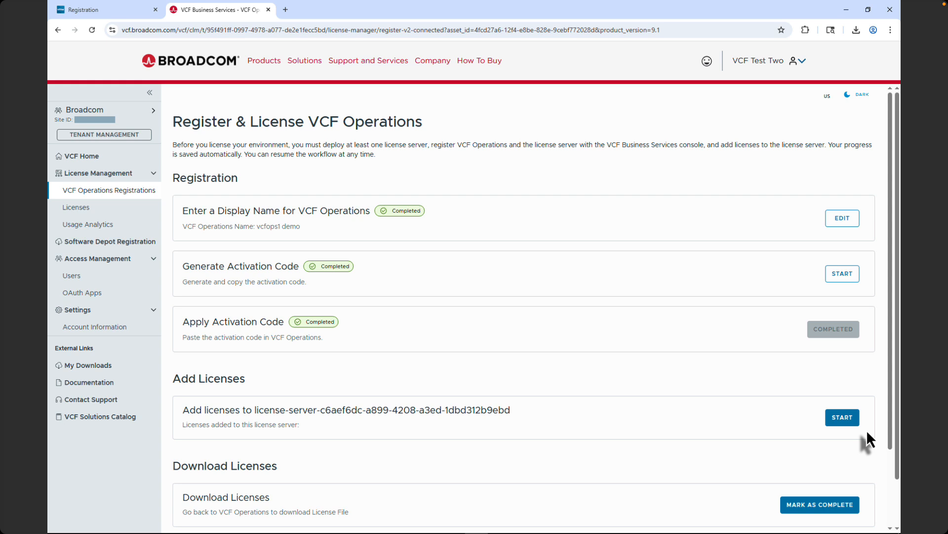
click(843, 416)
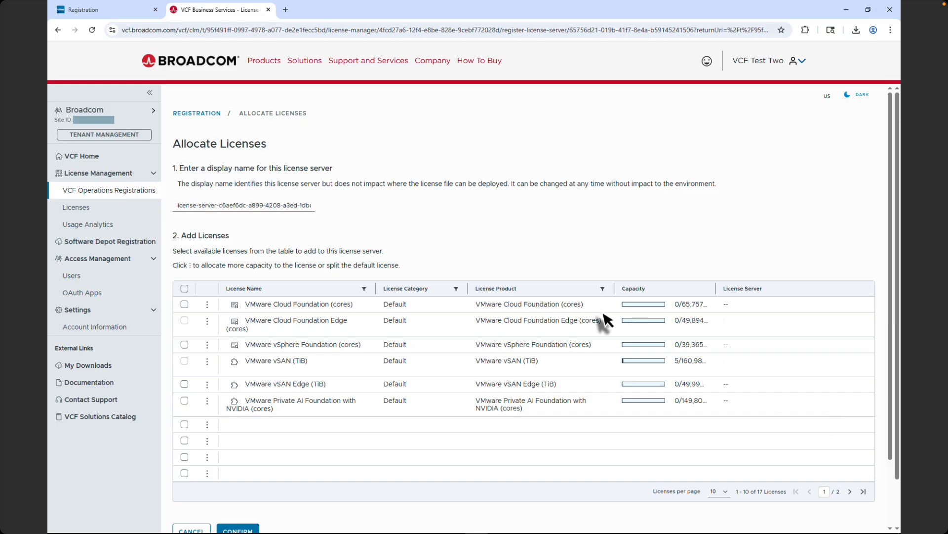
- Split a 2560-core 'VCFOps Demo' license off the VMware Cloud Foundation (cores) license
click(185, 304)
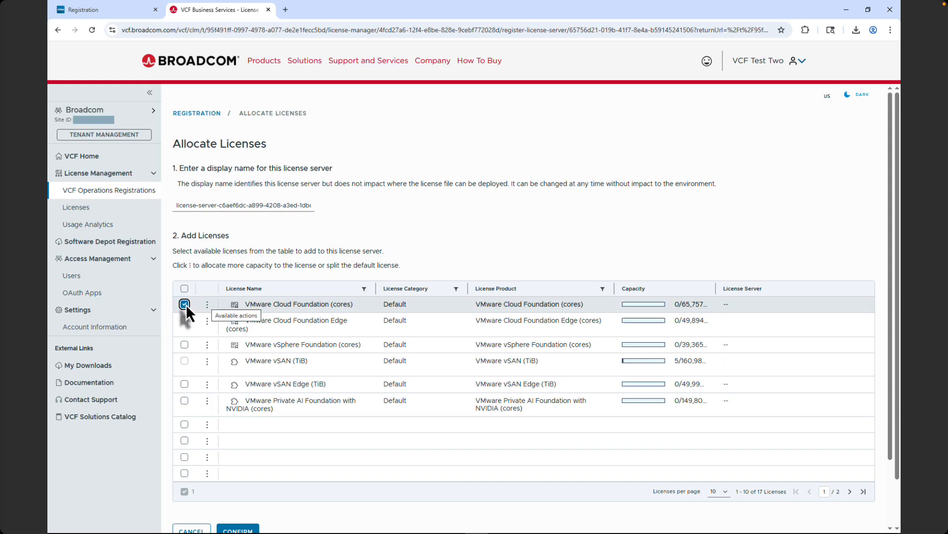
click(208, 304)
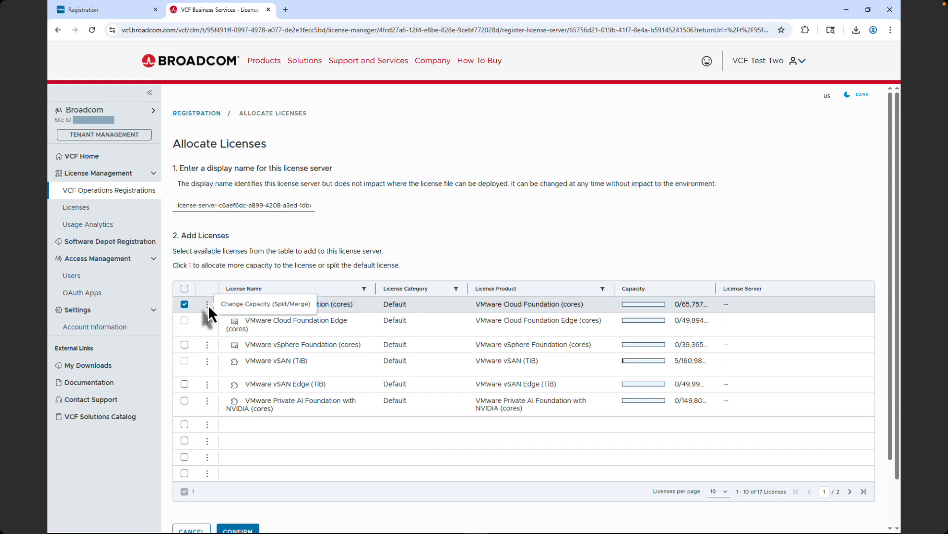
click(234, 303)
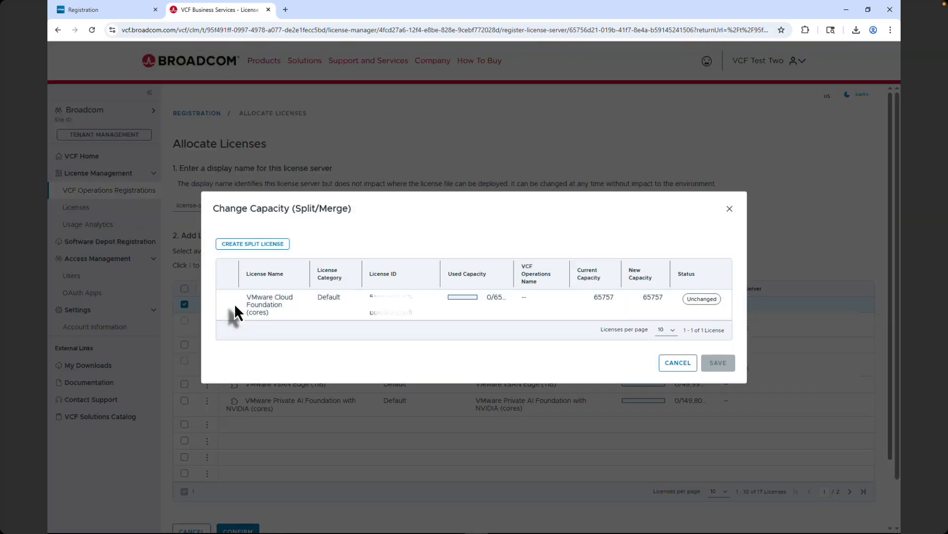
click(246, 247)
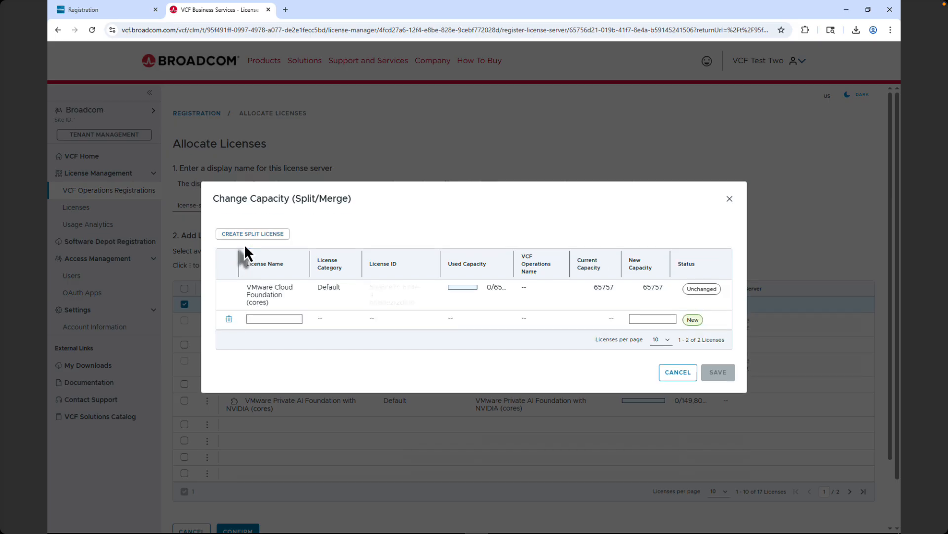
click(257, 318)
text(VCFOps Demo)
key(Tab)
text(2560)
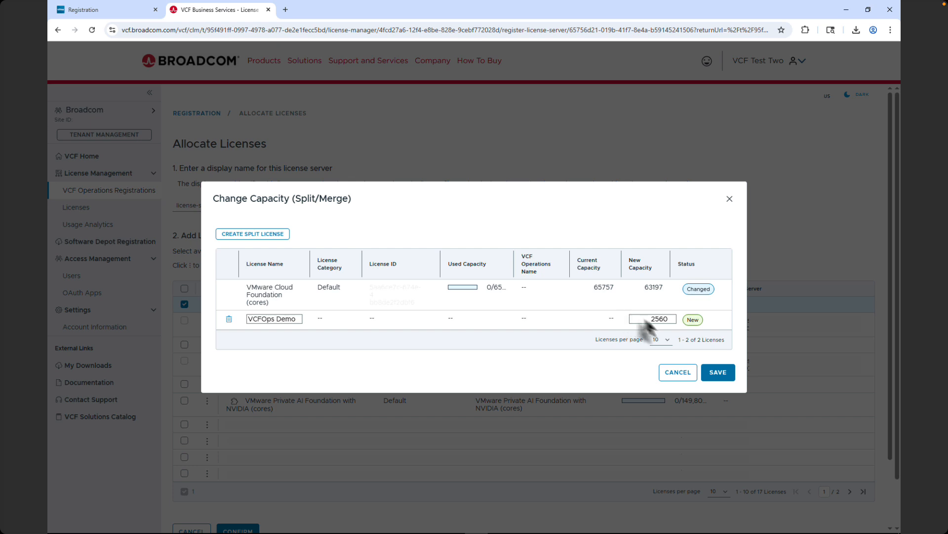
click(719, 372)
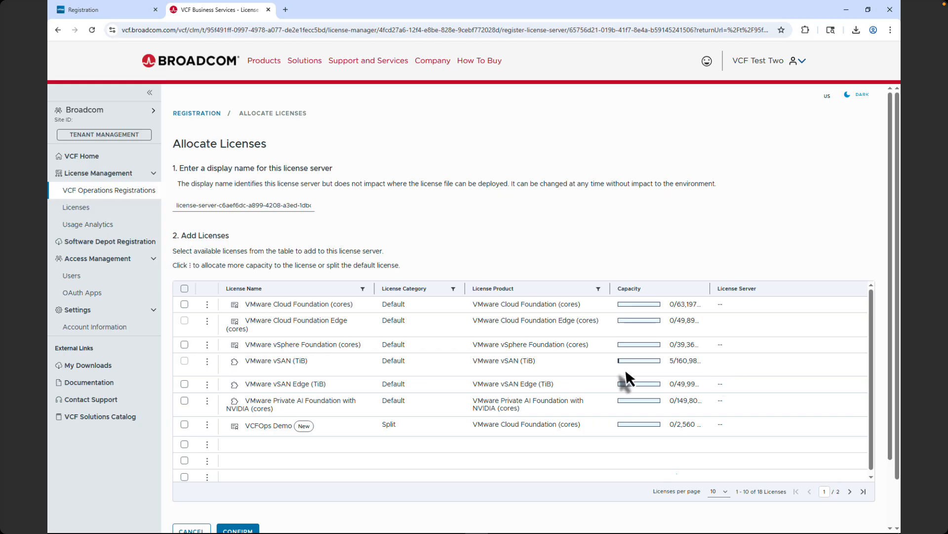
- Split a 1000 TiB 'VCFOps Demo' vSAN license, then add both splits to the license server
click(207, 361)
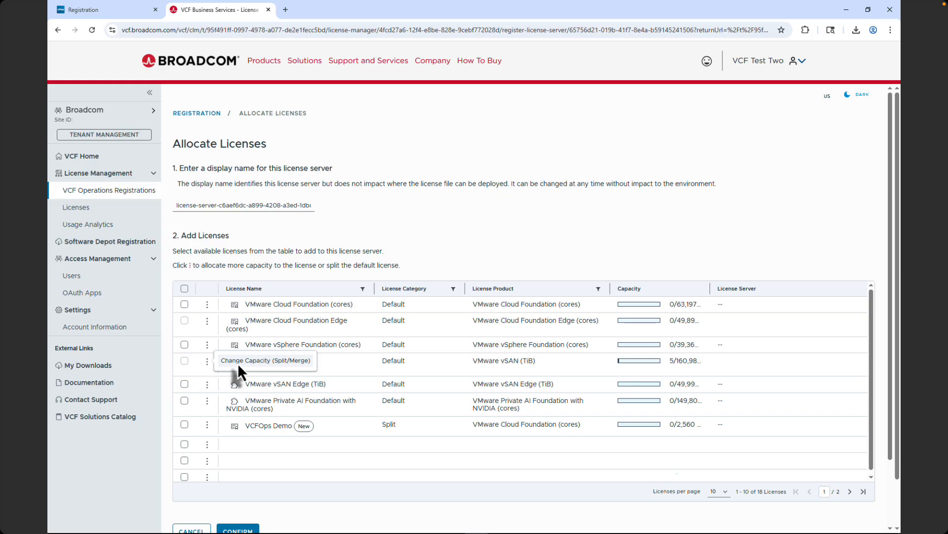
click(238, 362)
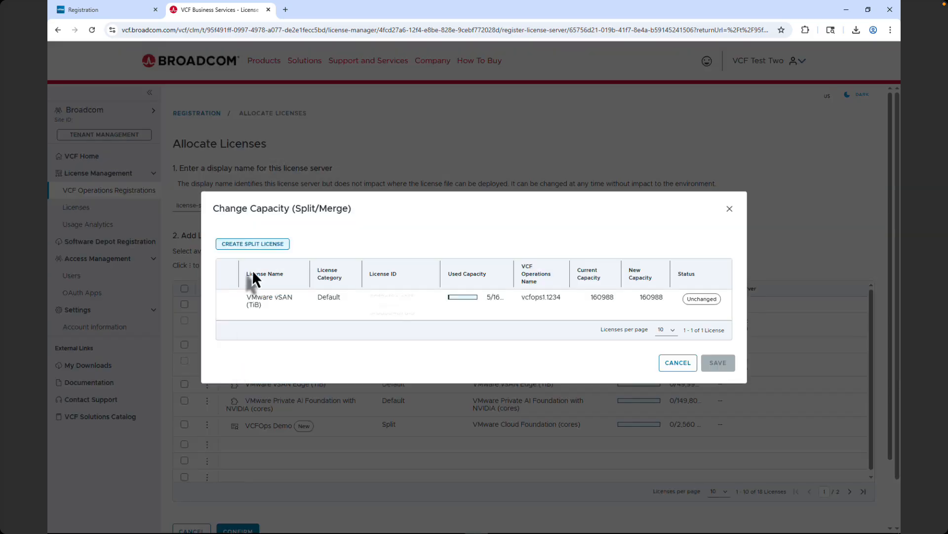
click(262, 247)
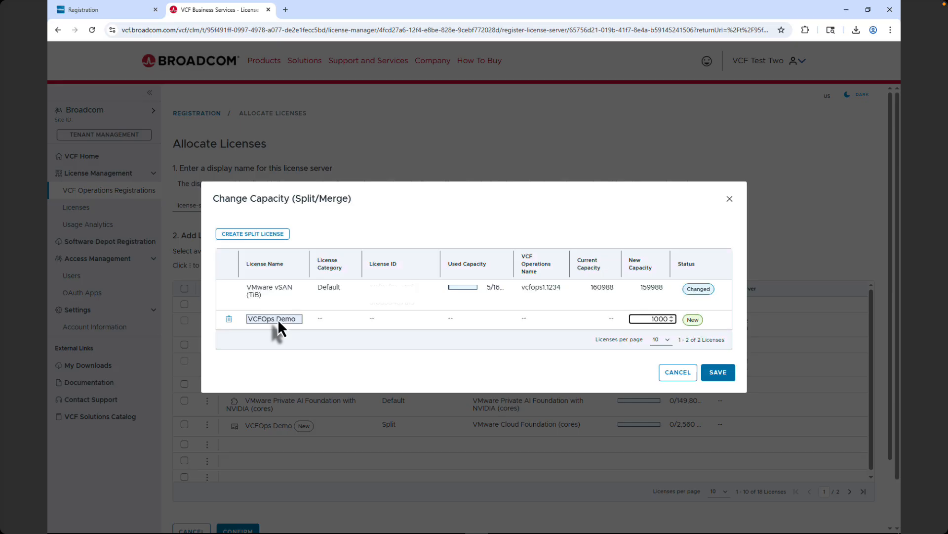
click(718, 372)
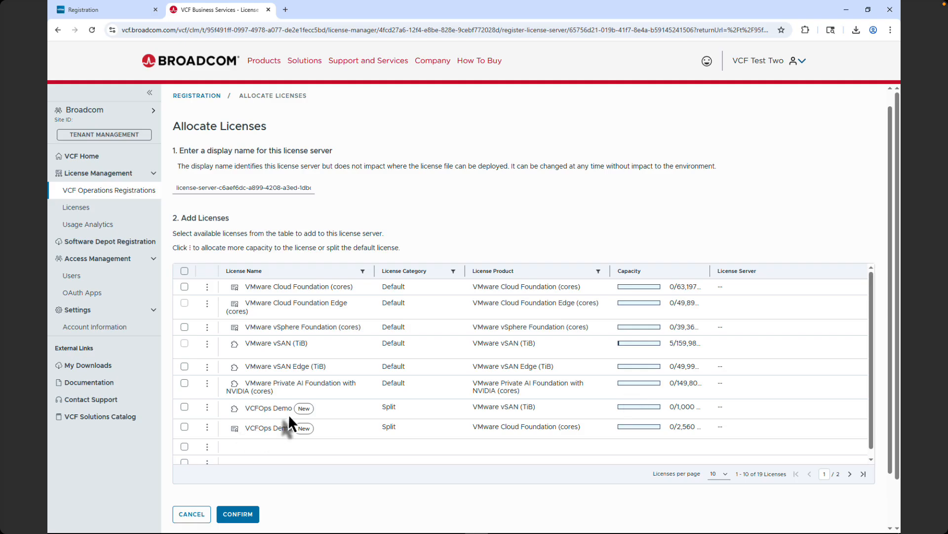
click(184, 406)
click(184, 426)
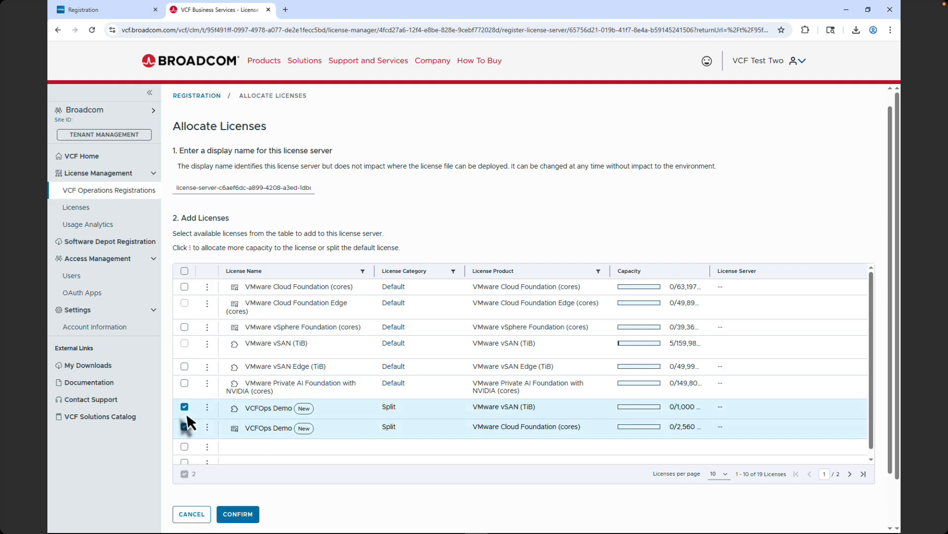
click(239, 514)
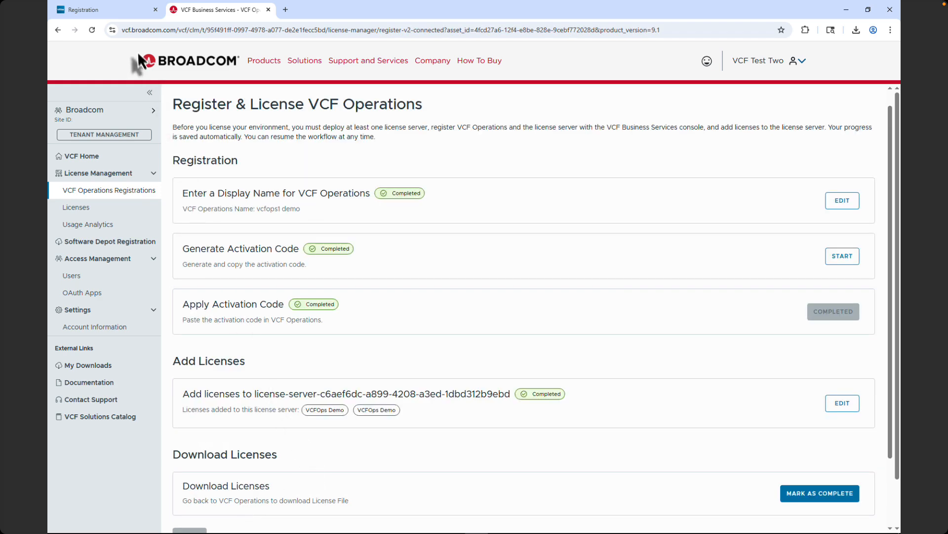
- Download the two VCFOps Demo license files and finish the connected-mode registration
click(122, 10)
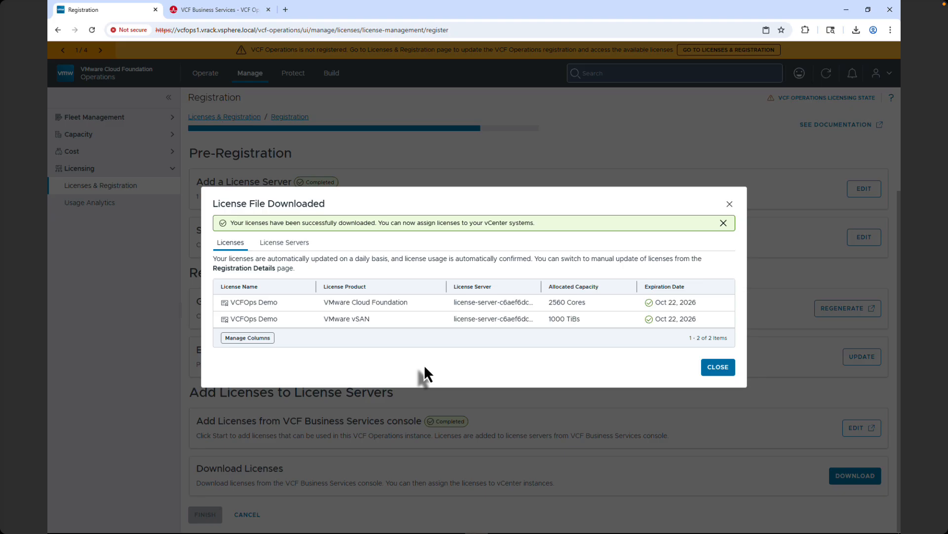
click(715, 368)
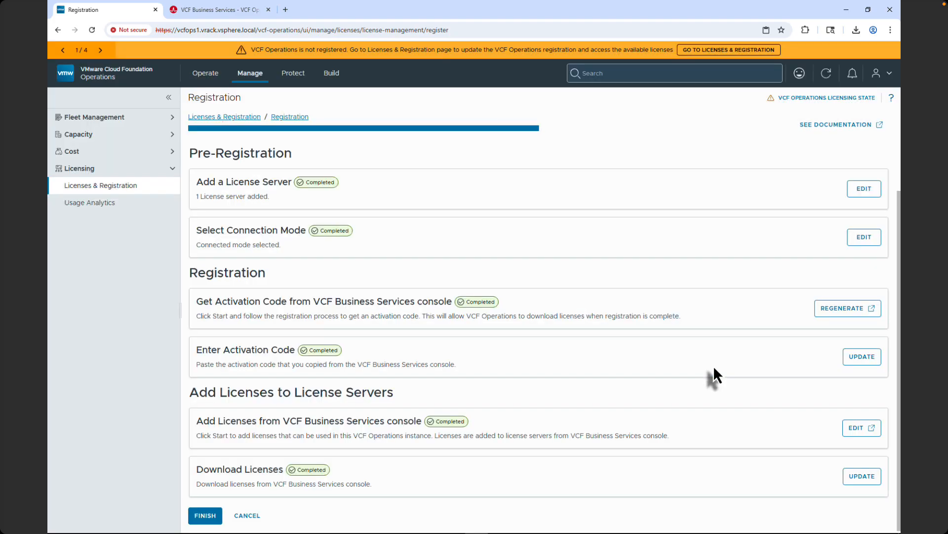
click(206, 518)
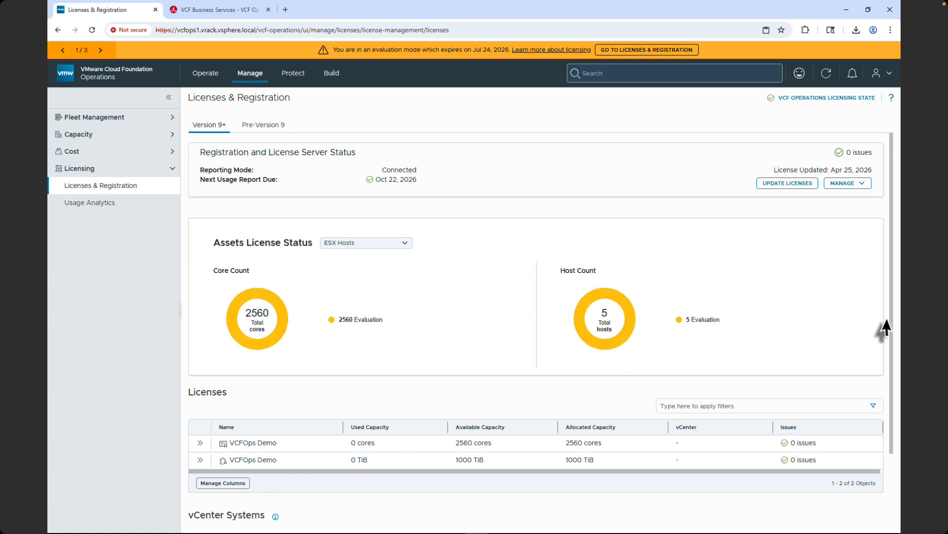
- Assign the VCFOps Demo cores license as primary license for vcenter-1.vrack.vsphere.local
scroll(893, 318, down, 3)
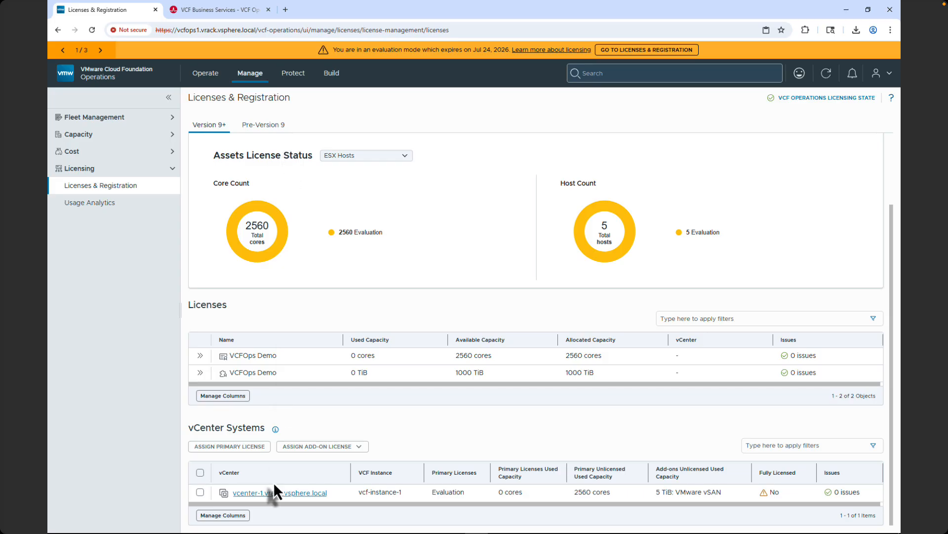
click(271, 495)
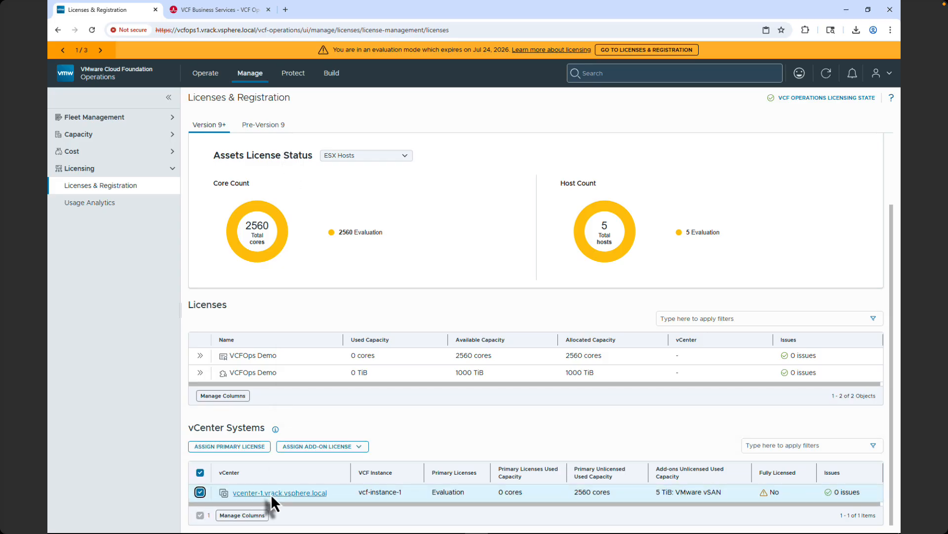
click(238, 446)
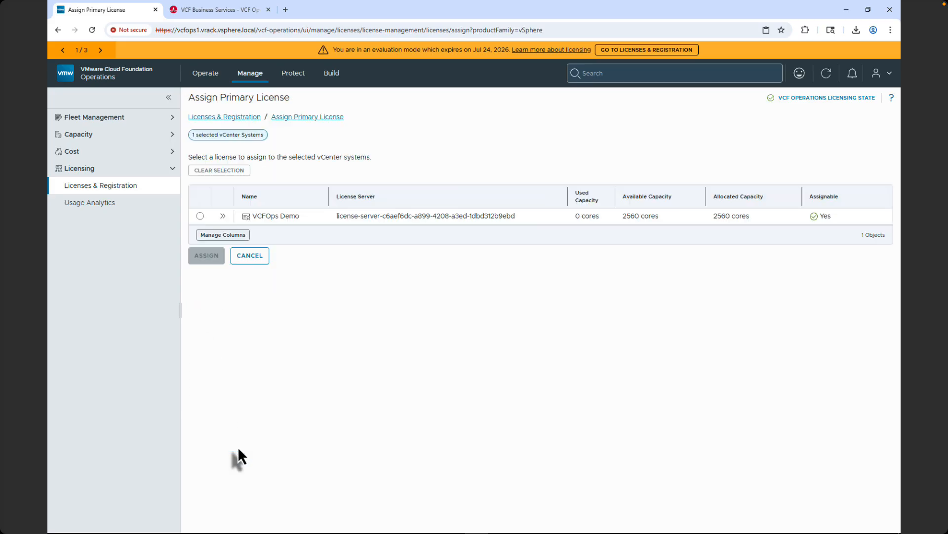
click(201, 215)
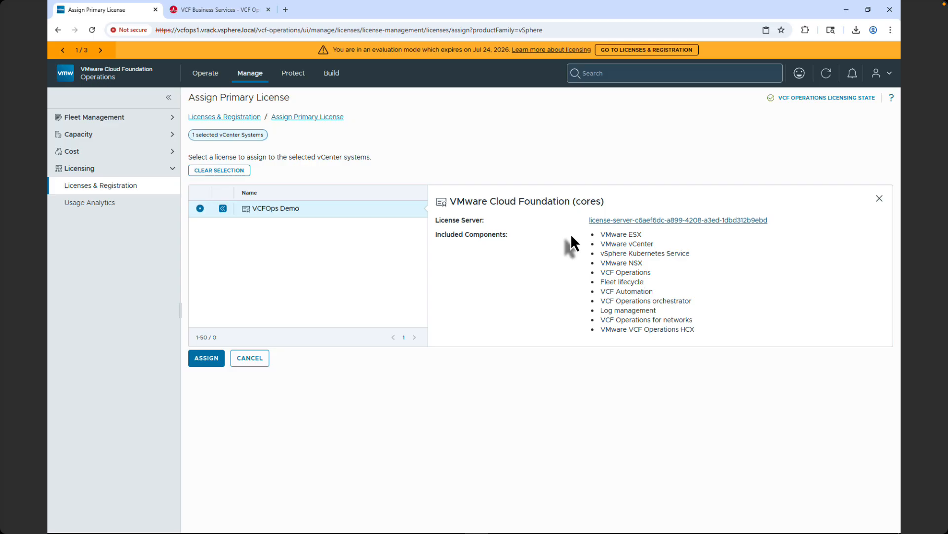
click(216, 357)
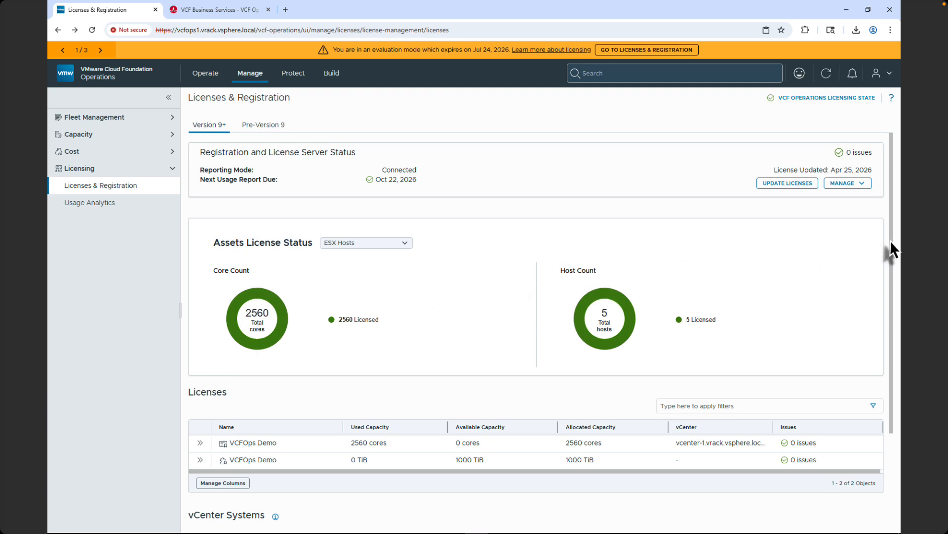
- Assign the VCFOps Demo VMware vSAN add-on license to the vcenter-1 vCenter
scroll(890, 240, down, 3)
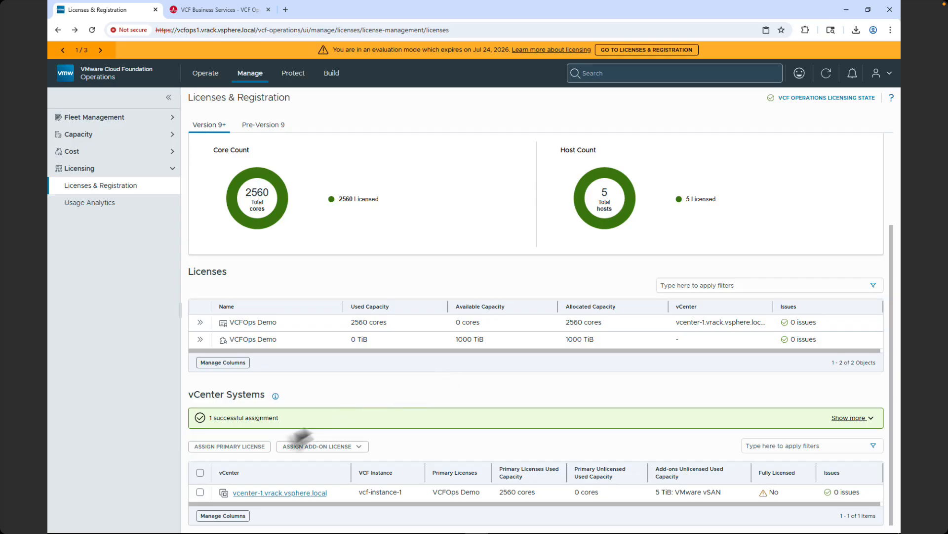
click(200, 492)
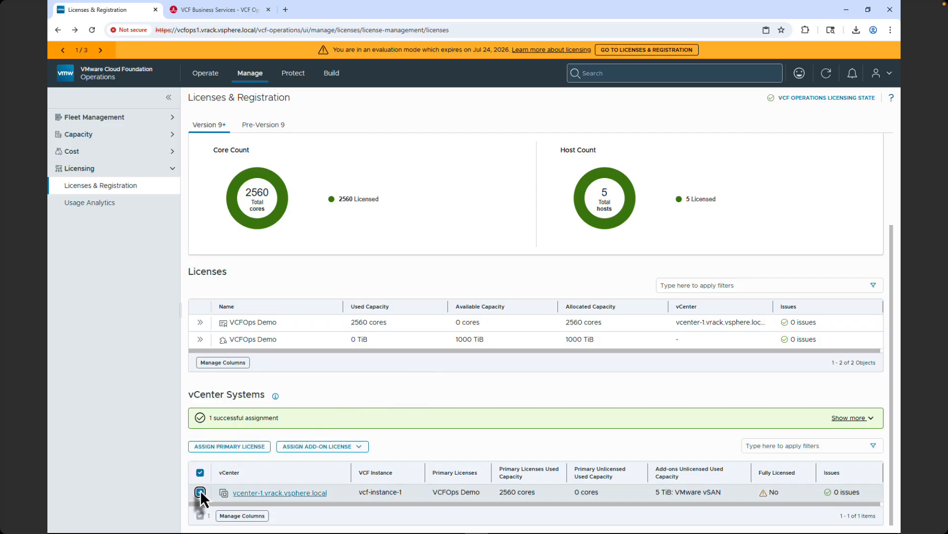
click(295, 445)
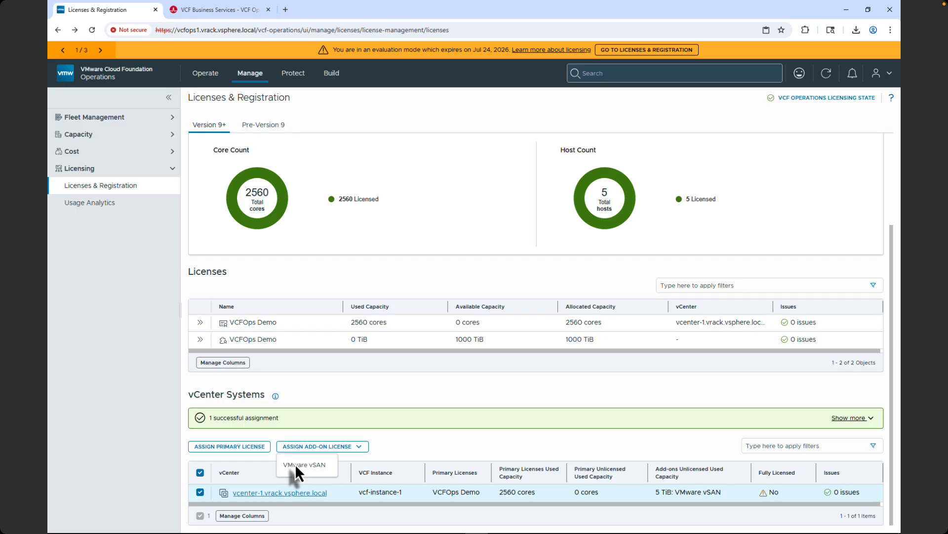
click(295, 466)
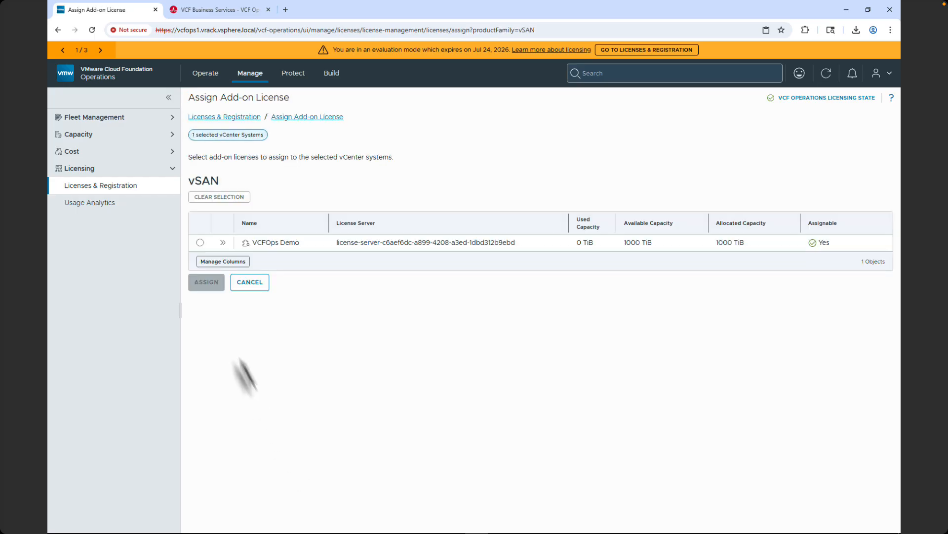
click(200, 242)
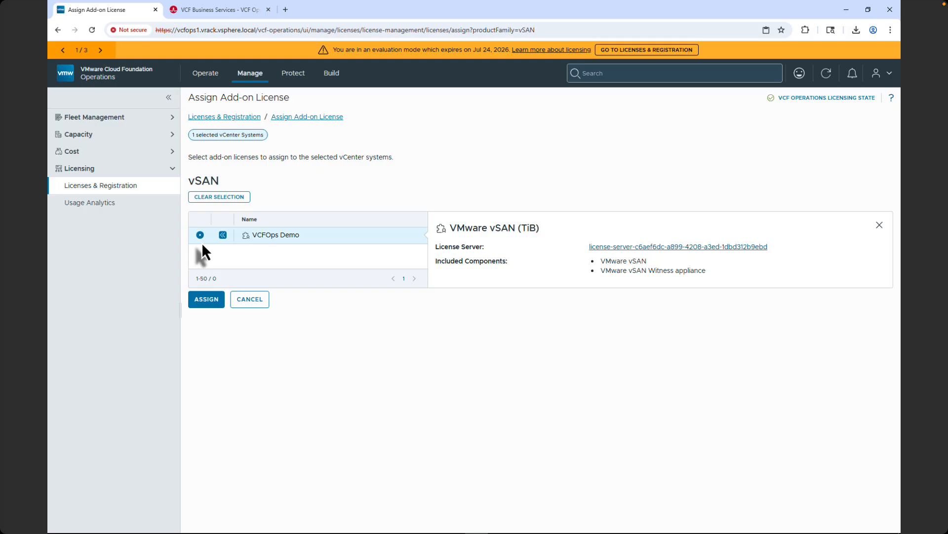
click(212, 298)
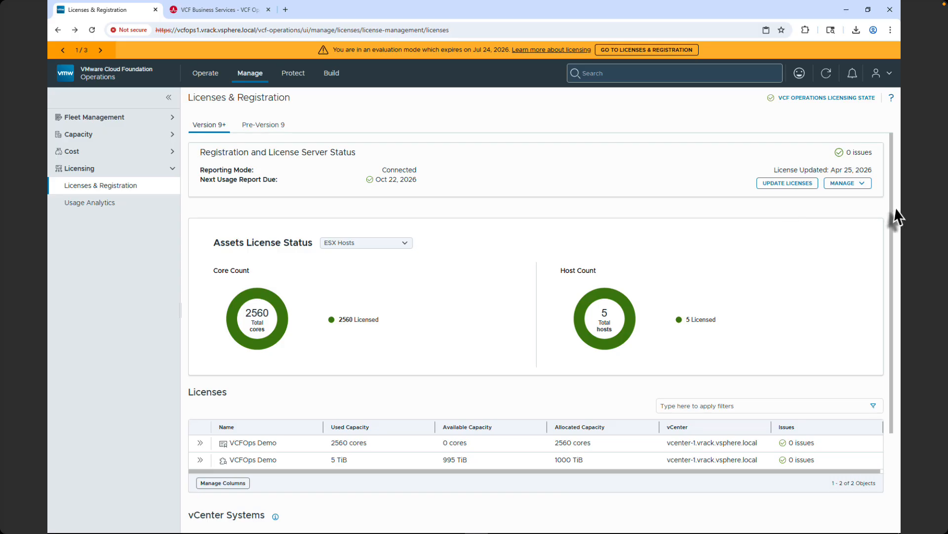
- Update the license file so both VCFOps Demo licenses refresh, then close the summary
scroll(892, 206, down, 3)
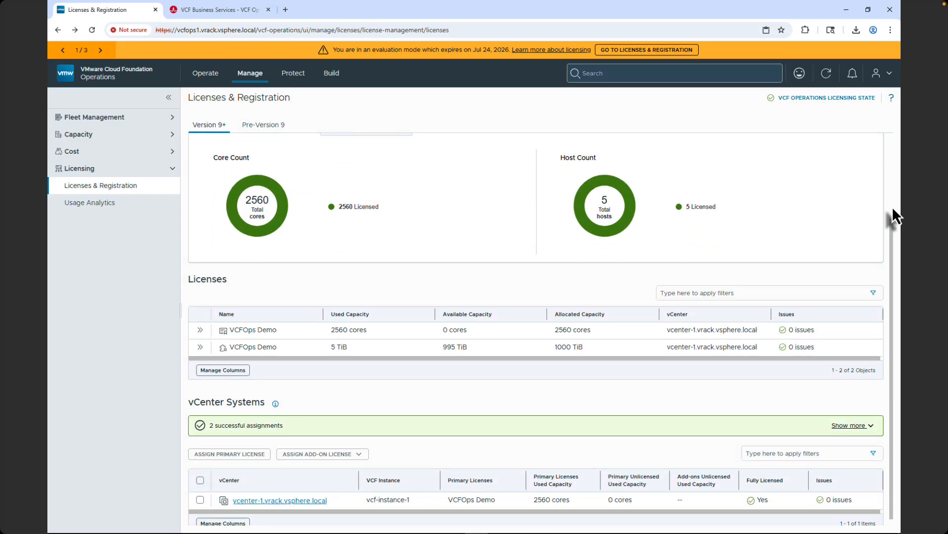
scroll(892, 206, up, 2)
scroll(892, 206, up, 1)
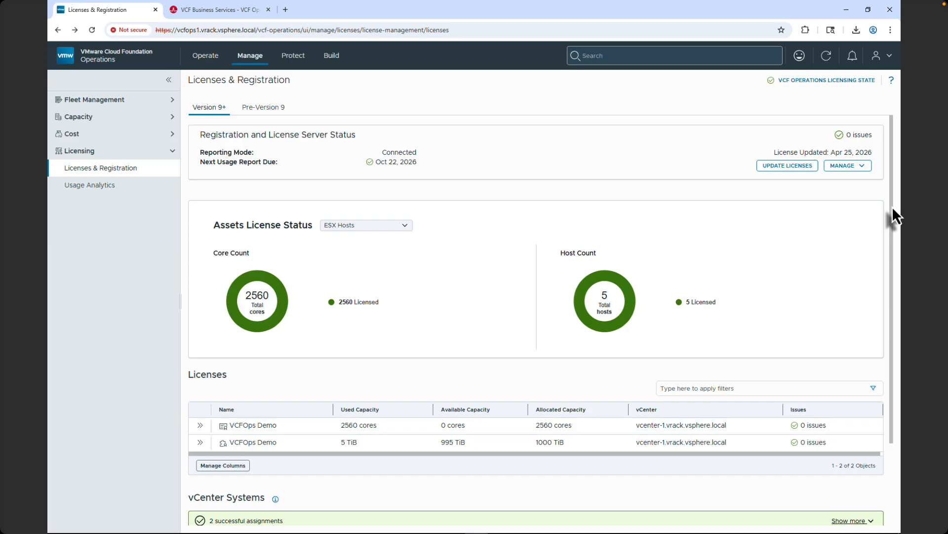
click(790, 165)
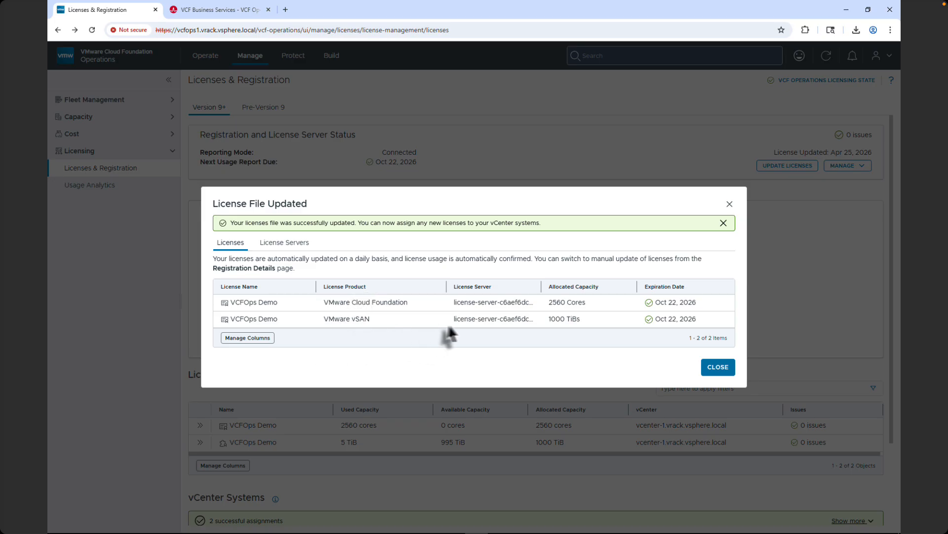
click(717, 367)
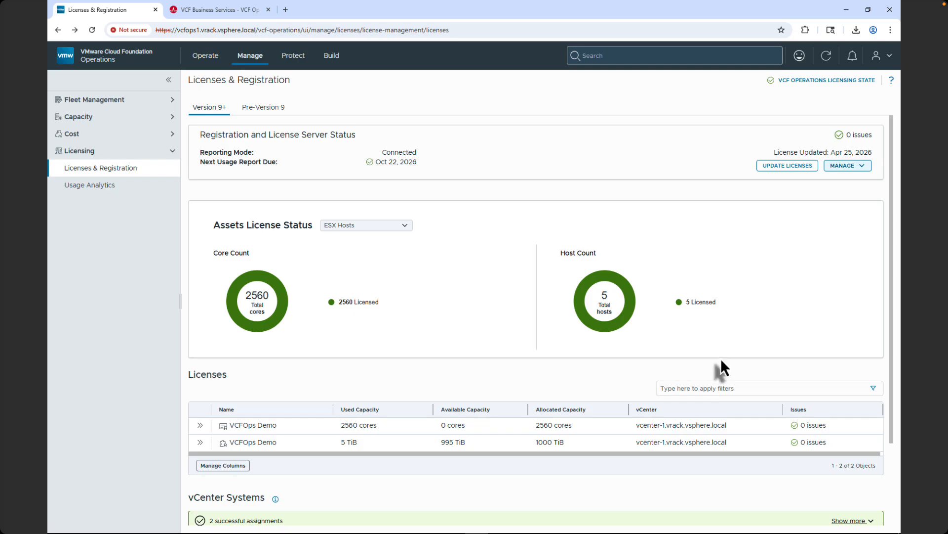
- View Registration Details: Licensed, Connected reporting mode, Automated license updates; check the ACTIONS menu without choosing an action
click(867, 168)
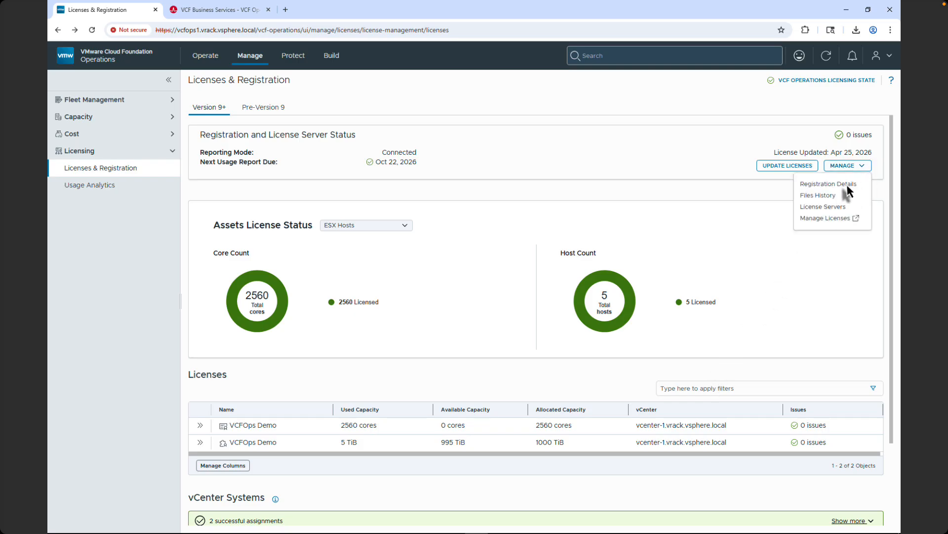
click(847, 185)
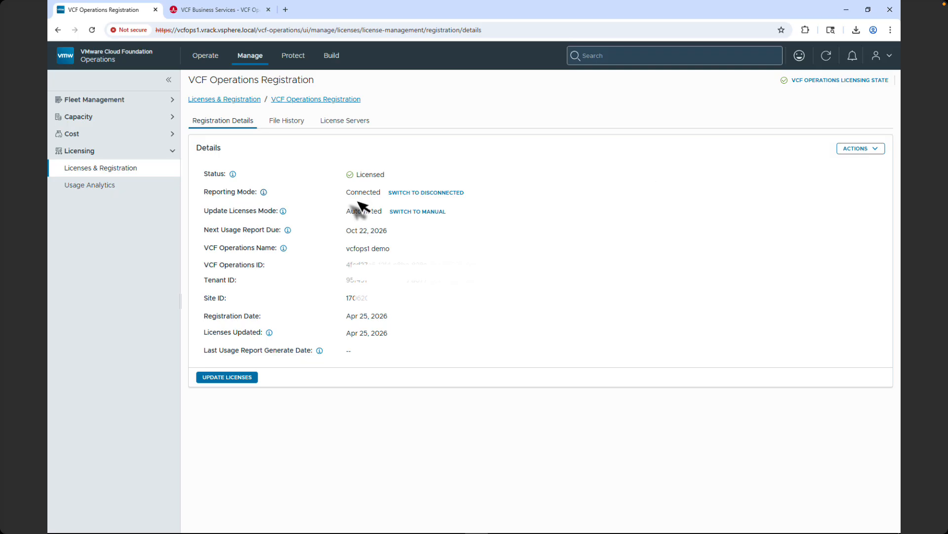
click(263, 192)
click(264, 192)
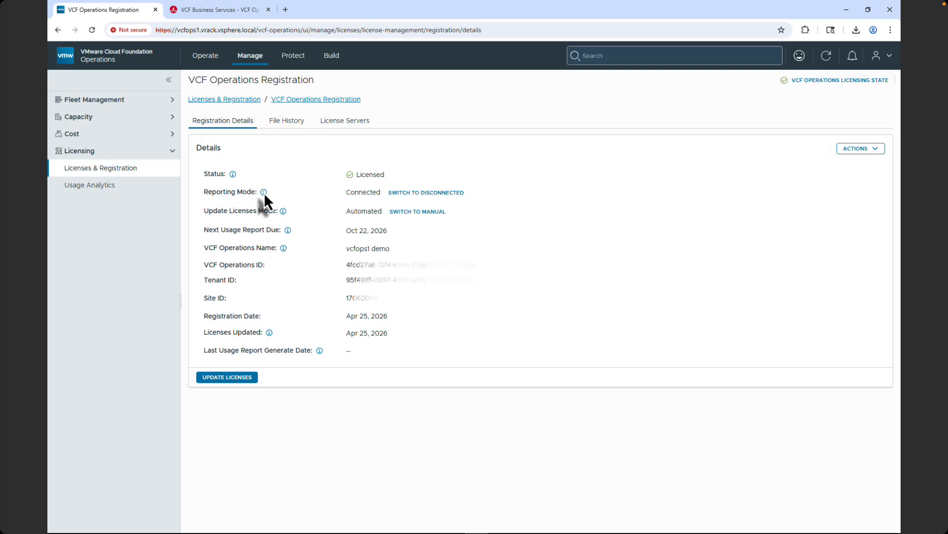
click(283, 211)
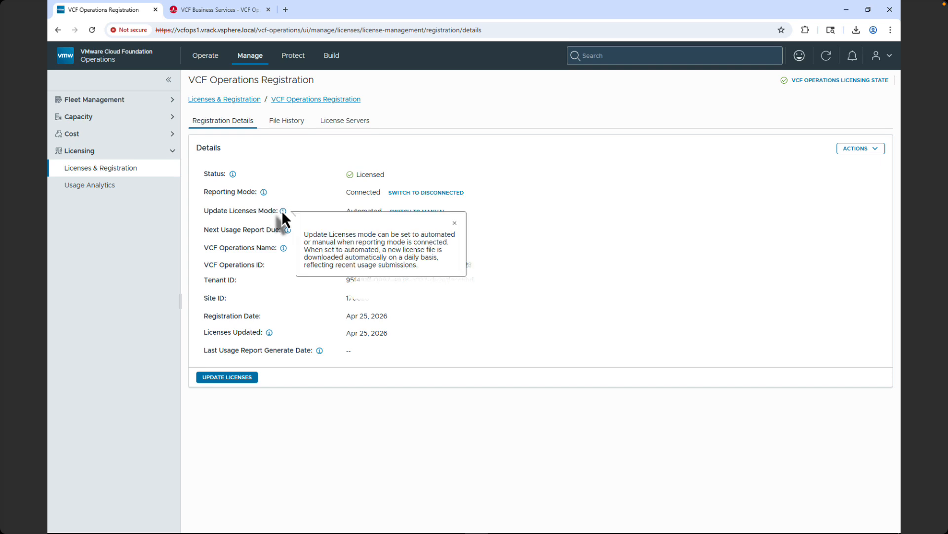
click(454, 223)
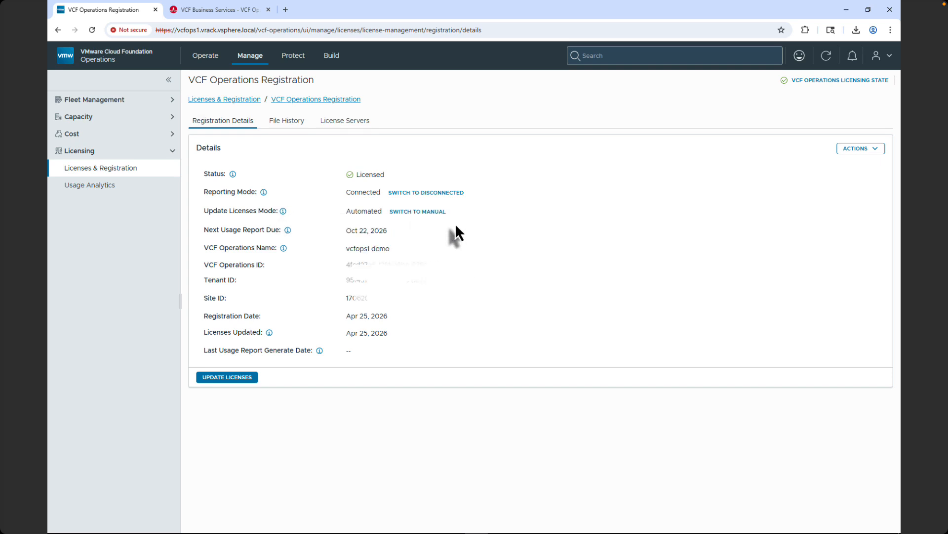
click(852, 152)
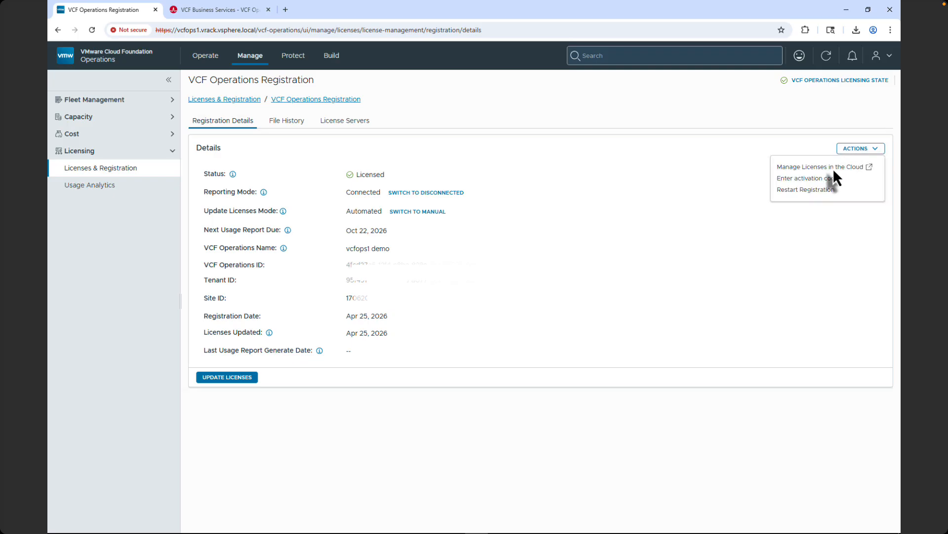
click(742, 191)
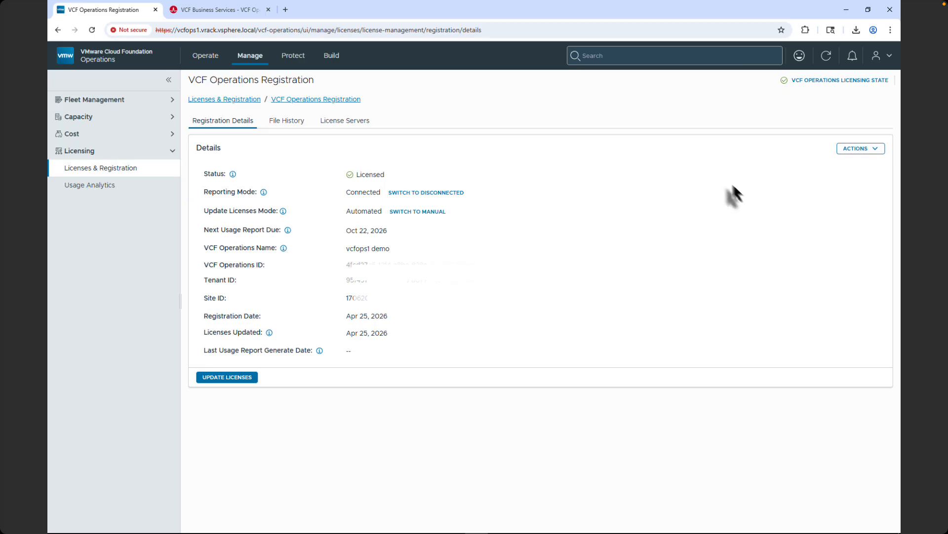
- In the VCF Business Services workflow, mark Download Licenses as completed
click(206, 11)
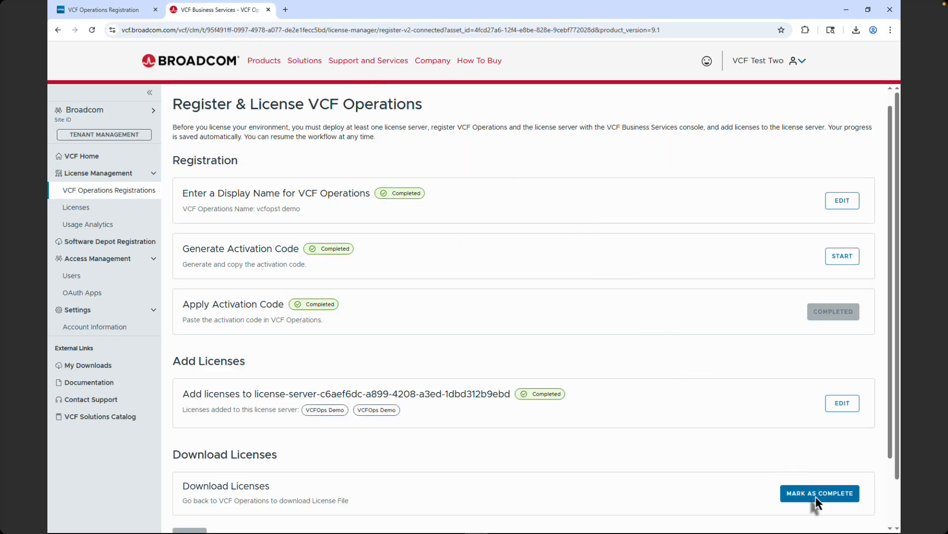
click(816, 496)
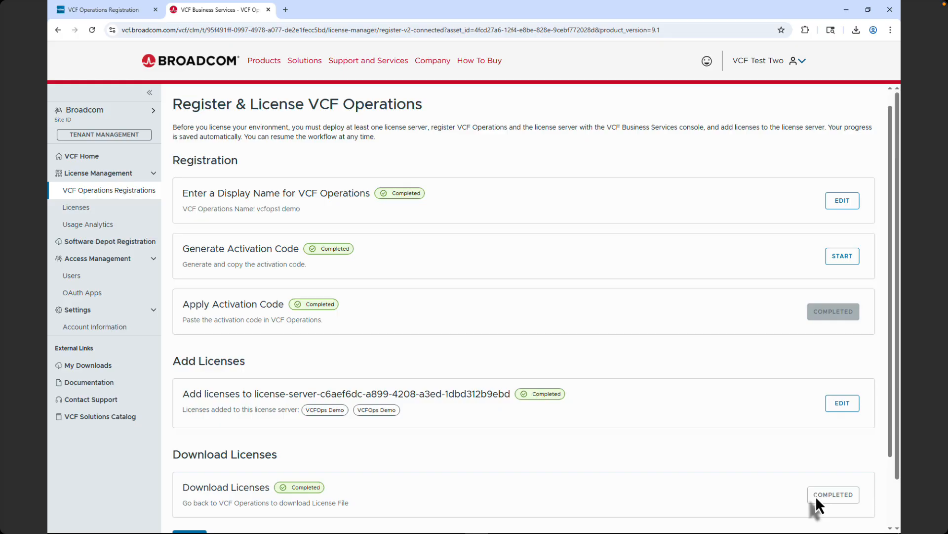